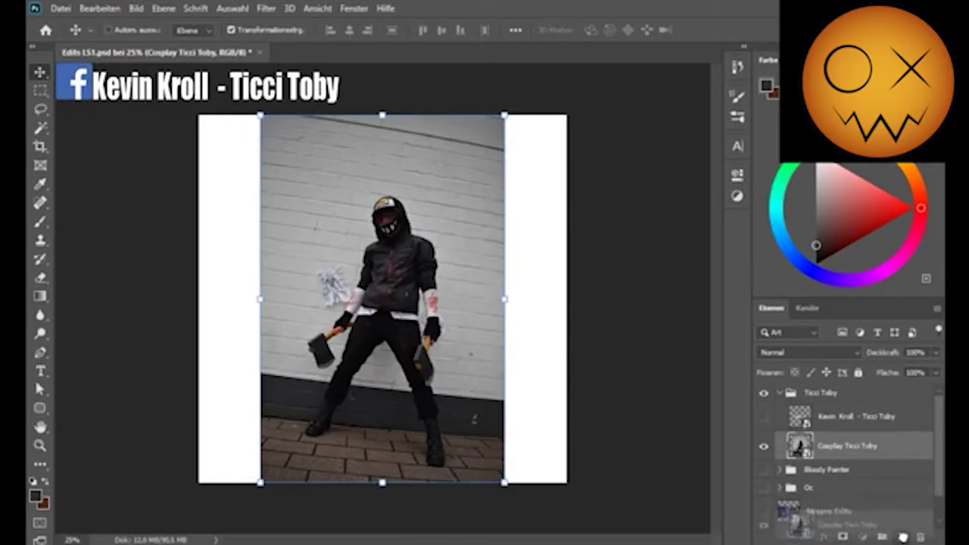
# Duplicate the Cosplay Ticci Toby layer into Cosplay Ticci Toby Kopie with Ctrl+J
pyautogui.hotkey('ctrl', 'j')
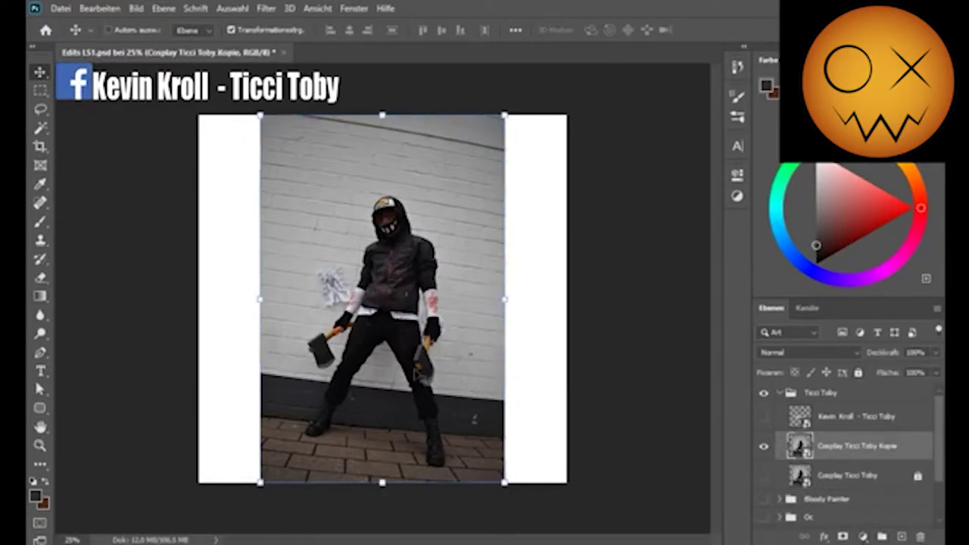
# Lasso the brick wall around the cosplayer and add a layer mask hiding it
pyautogui.moveTo(326, 227); pyautogui.dragTo(454, 189)
pyautogui.press('l')
pyautogui.moveTo(213, 242)
pyautogui.mouseDown()
pyautogui.moveTo(542, 186)
pyautogui.moveTo(303, 508)
pyautogui.mouseUp()
pyautogui.keyDown('ctrl'); pyautogui.click(469, 251); pyautogui.keyUp('ctrl')
pyautogui.moveTo(469, 227); pyautogui.dragTo(477, 356)
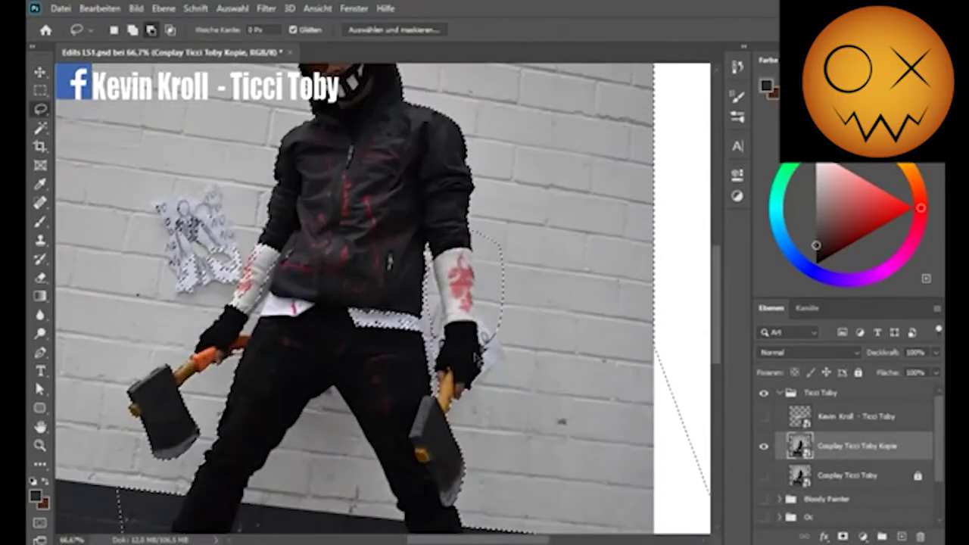
pyautogui.scroll(-5, 372, 259)
pyautogui.click(842, 535)
pyautogui.scroll(8, 454, 302)
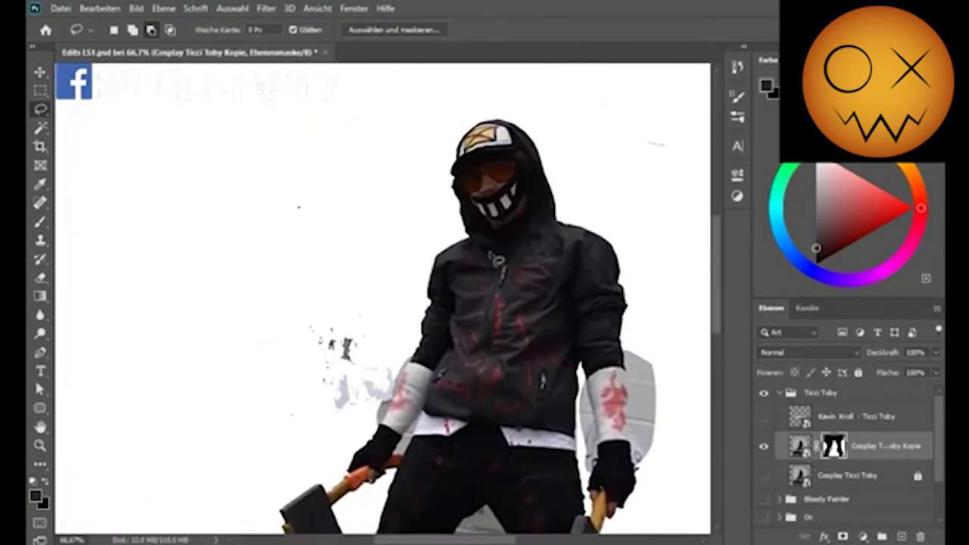
pyautogui.scroll(-4, 325, 245)
# Hide the leftover wall on the left by flood-filling it on the mask, then deselect
pyautogui.moveTo(199, 356); pyautogui.dragTo(348, 155)
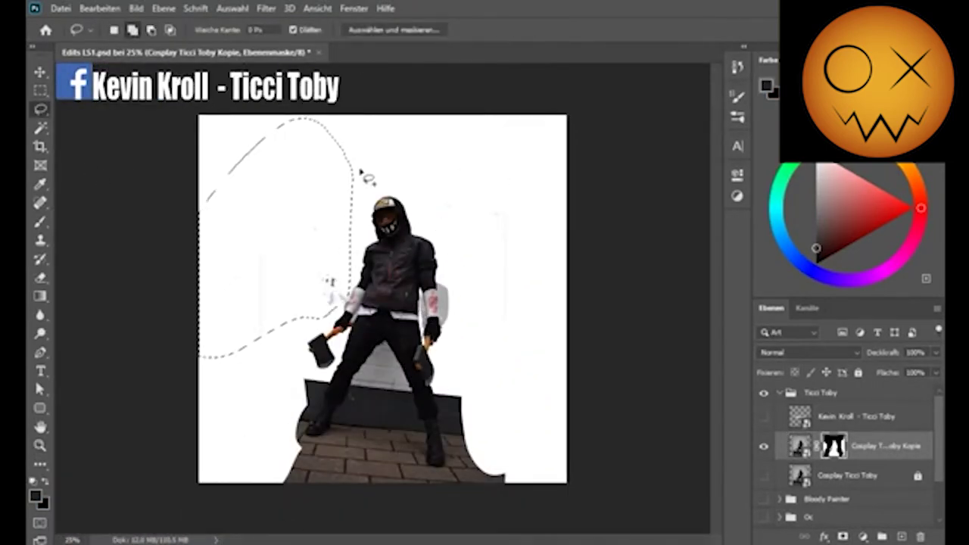
pyautogui.rightClick(40, 295)
pyautogui.click(83, 314)
pyautogui.click(487, 406)
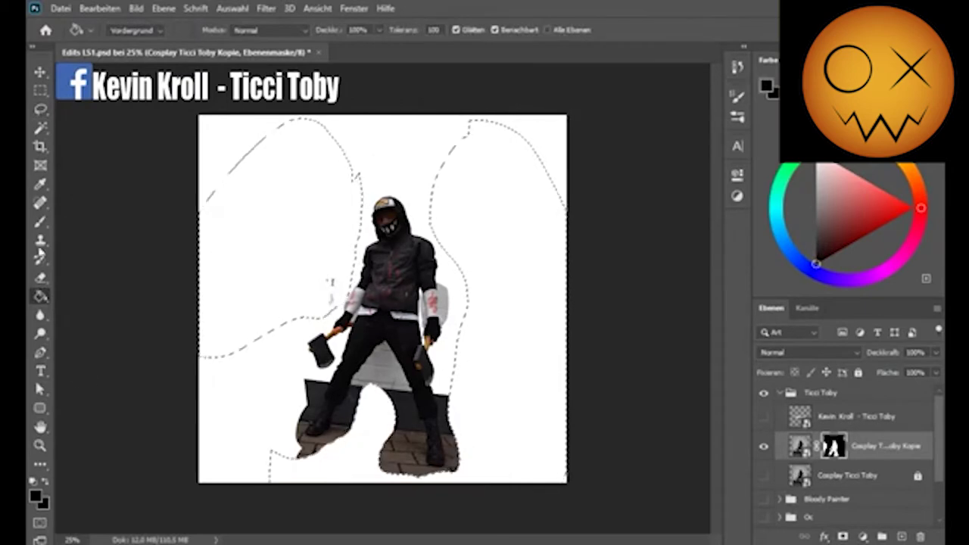
pyautogui.press('b')
pyautogui.press('0')
pyautogui.press(']')
pyautogui.press(']')
pyautogui.press(']')
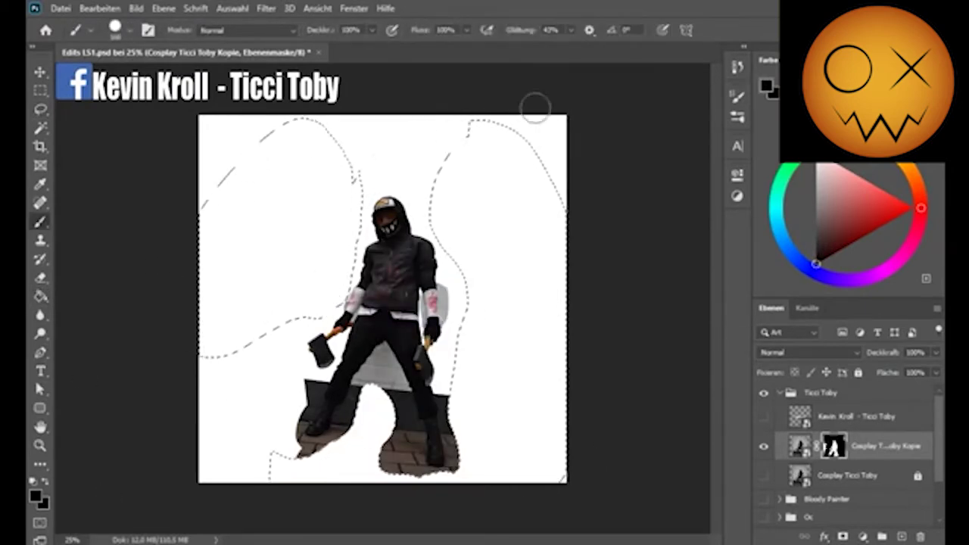
pyautogui.hotkey('ctrl', 'd')
pyautogui.press('z')
# Create a new layer, Ebene 1, and fill it with blue
pyautogui.hotkey('ctrl', '+')
pyautogui.hotkey('ctrl', '+')
pyautogui.hotkey('ctrl', '+')
pyautogui.hotkey('ctrl', '+')
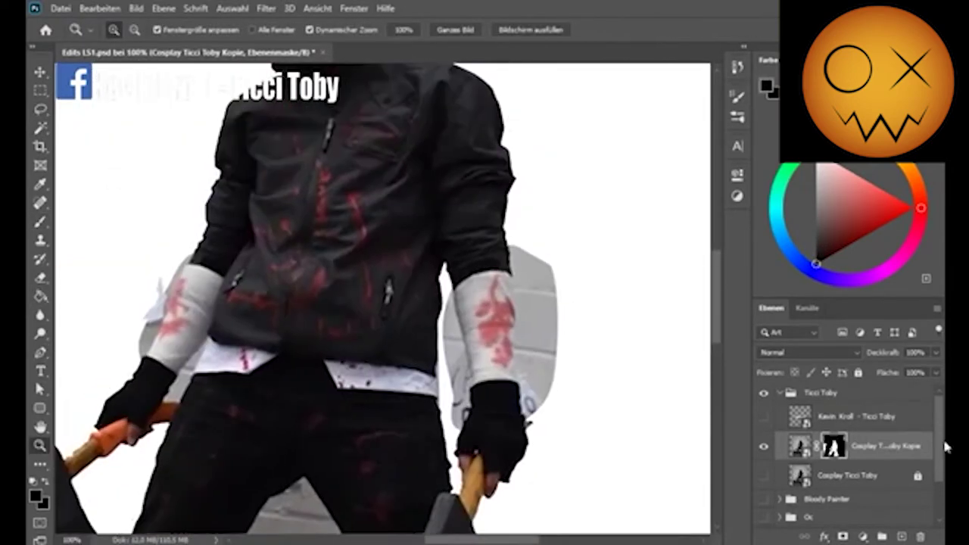
pyautogui.click(900, 536)
pyautogui.click(808, 267)
pyautogui.click(875, 200)
pyautogui.hotkey('alt', 'BackSpace')
pyautogui.scroll(-5, 432, 346)
# On the mask, Magic Wand the bricks below the legs and fill them hidden
pyautogui.click(834, 390)
pyautogui.press('w')
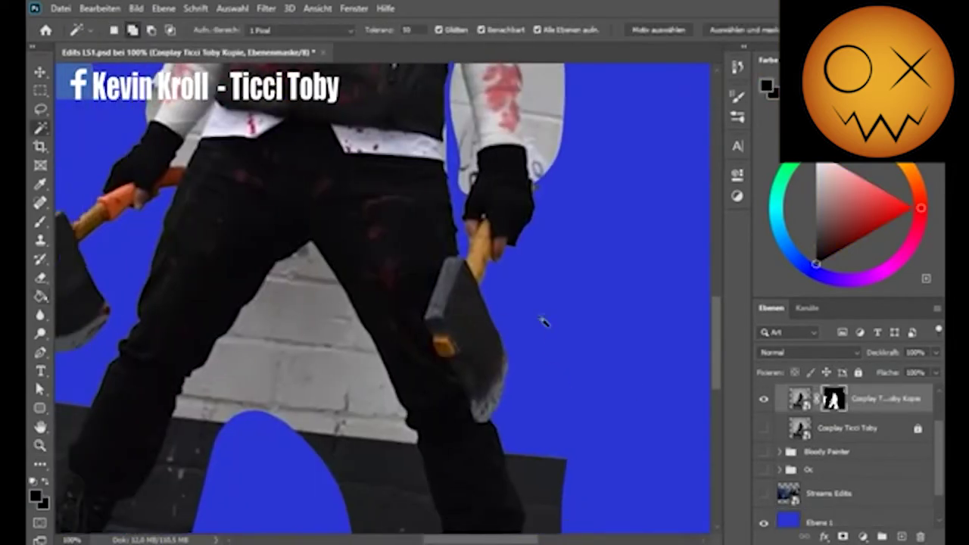
pyautogui.scroll(-5, 540, 320)
pyautogui.click(364, 314)
pyautogui.hotkey('alt', 'BackSpace')
pyautogui.press('b')
pyautogui.hotkey('ctrl', 'd')
pyautogui.rightClick(341, 230)
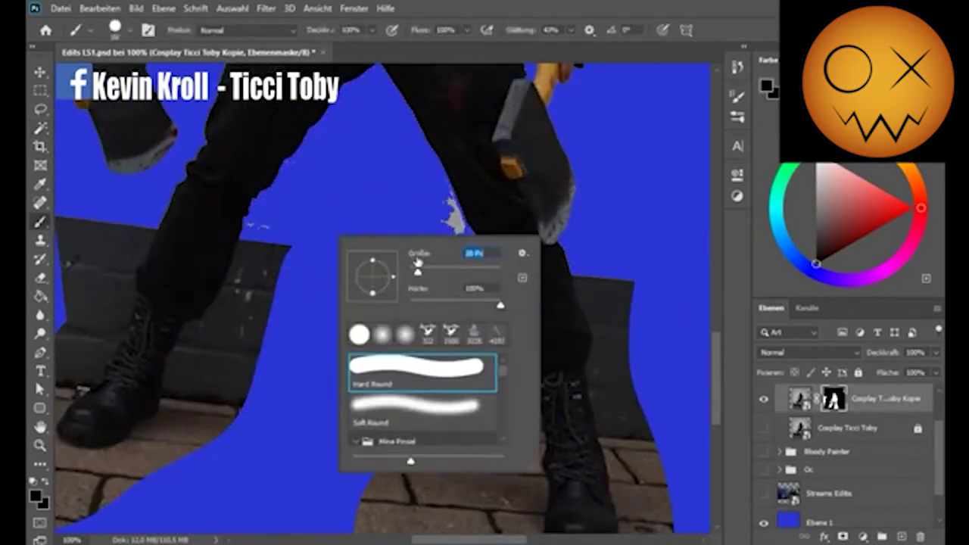
pyautogui.press('Escape')
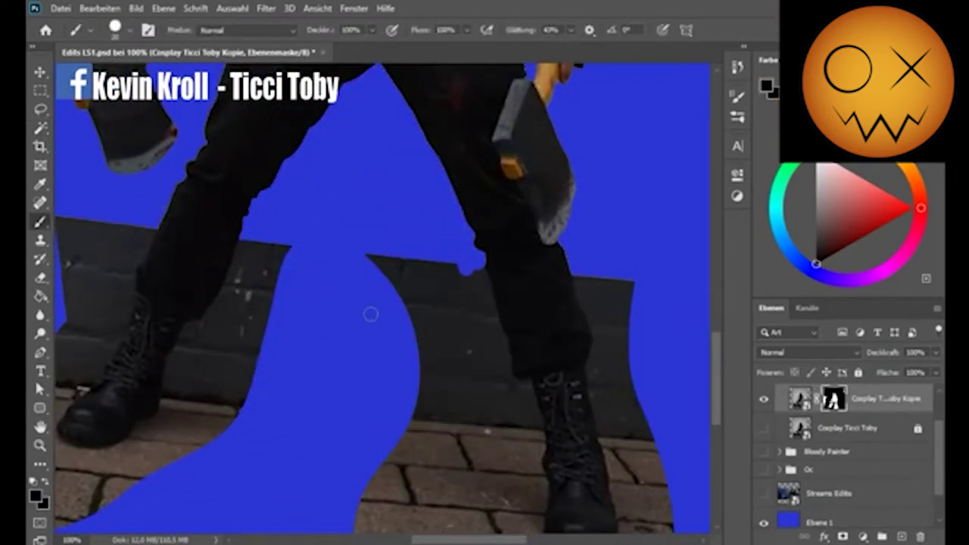
# Select the wall and bricks around the left boot and fill them out of the mask
pyautogui.press('w')
pyautogui.scroll(-3, 423, 301)
pyautogui.click(378, 145)
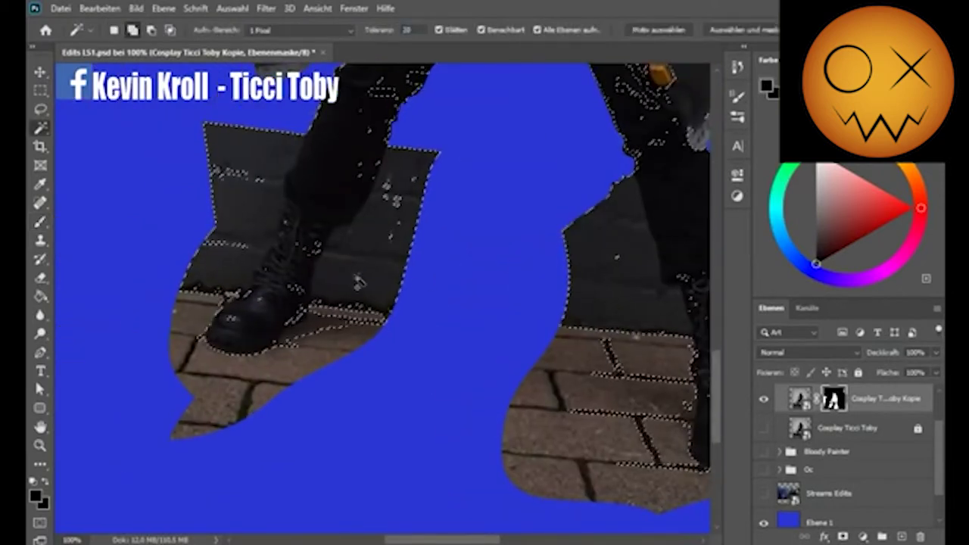
pyautogui.press('l')
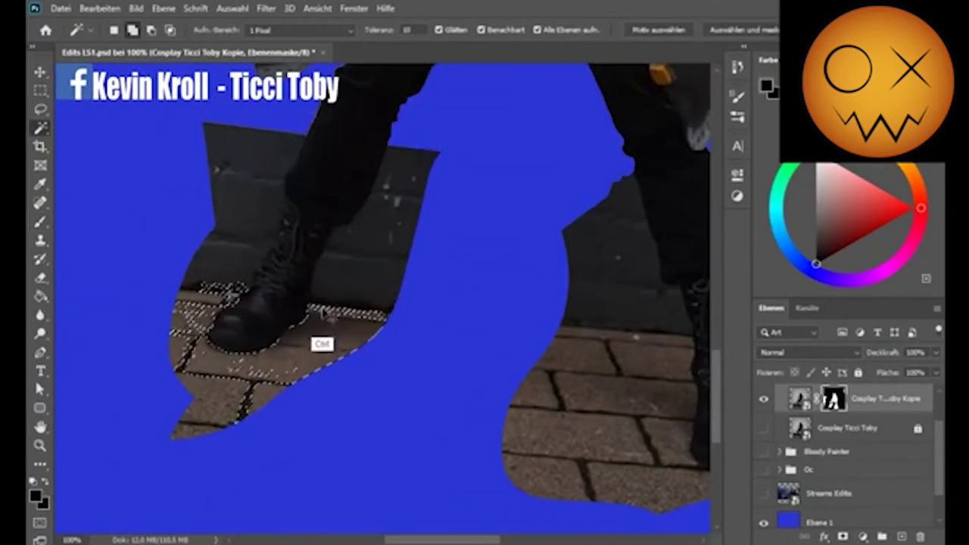
pyautogui.moveTo(320, 341); pyautogui.dragTo(305, 232)
pyautogui.moveTo(231, 153); pyautogui.dragTo(238, 346)
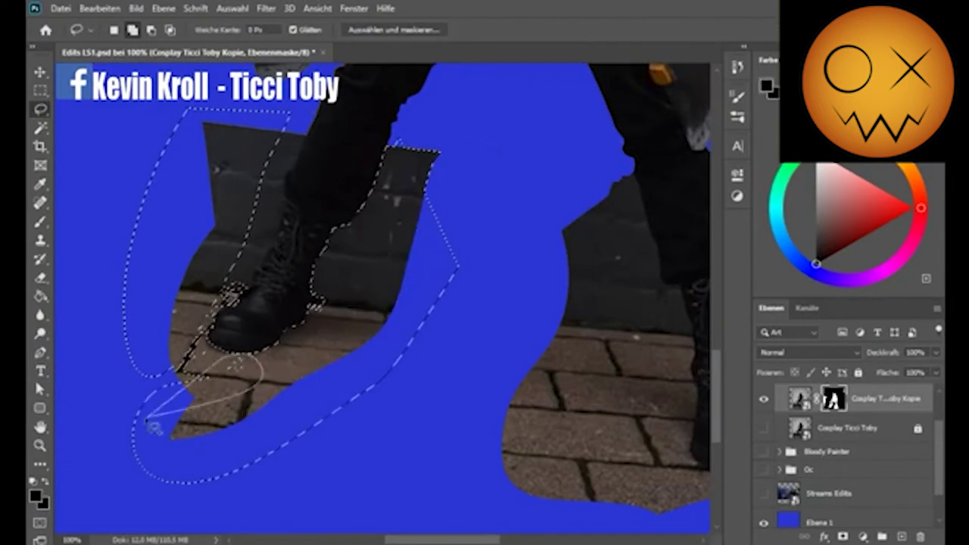
pyautogui.press('g')
pyautogui.click(291, 392)
pyautogui.hotkey('ctrl', 'd')
pyautogui.press('b')
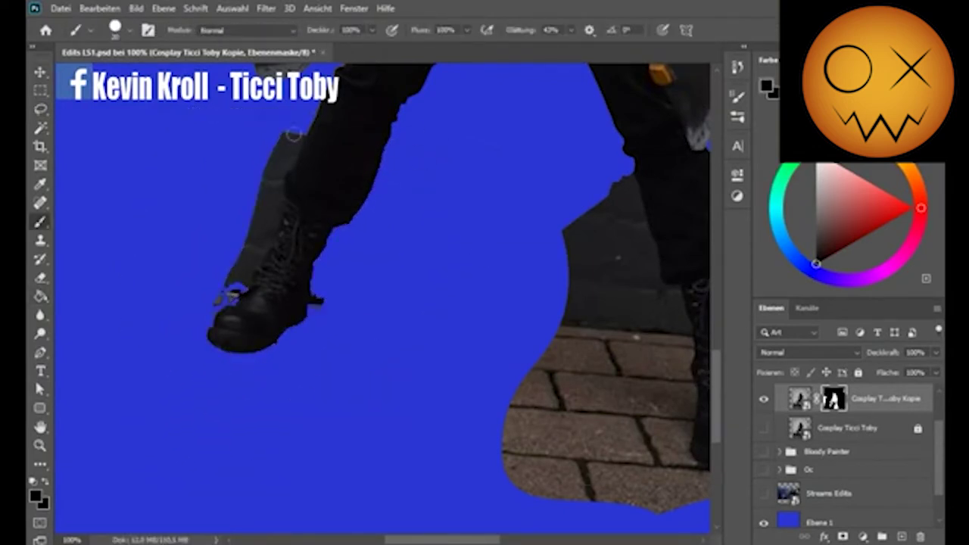
# Touch up the mask edges around the boot and lower leg with the Brush
pyautogui.scroll(-3, 448, 177)
pyautogui.hscroll(-2, 448, 177)
pyautogui.scroll(1, 409, 180)
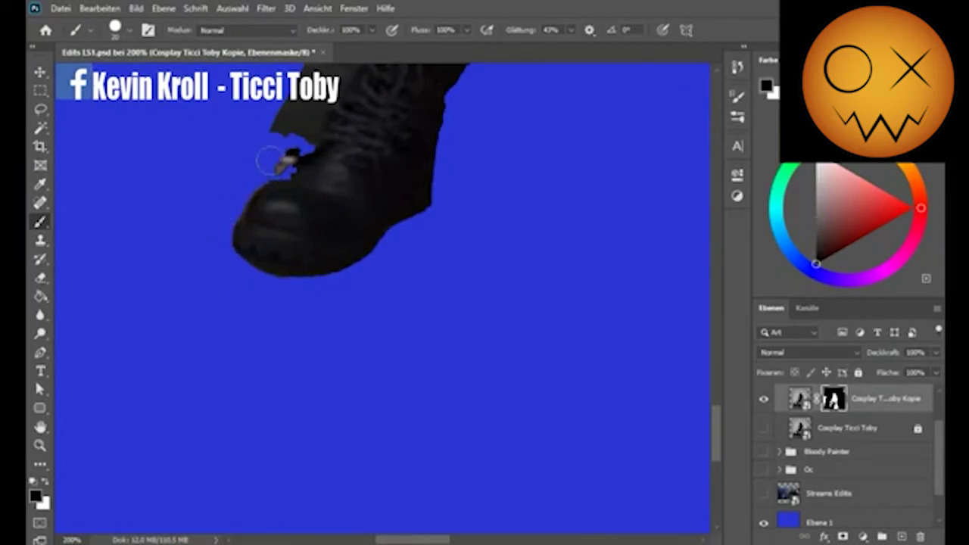
pyautogui.scroll(2, 378, 250)
pyautogui.scroll(3, 227, 257)
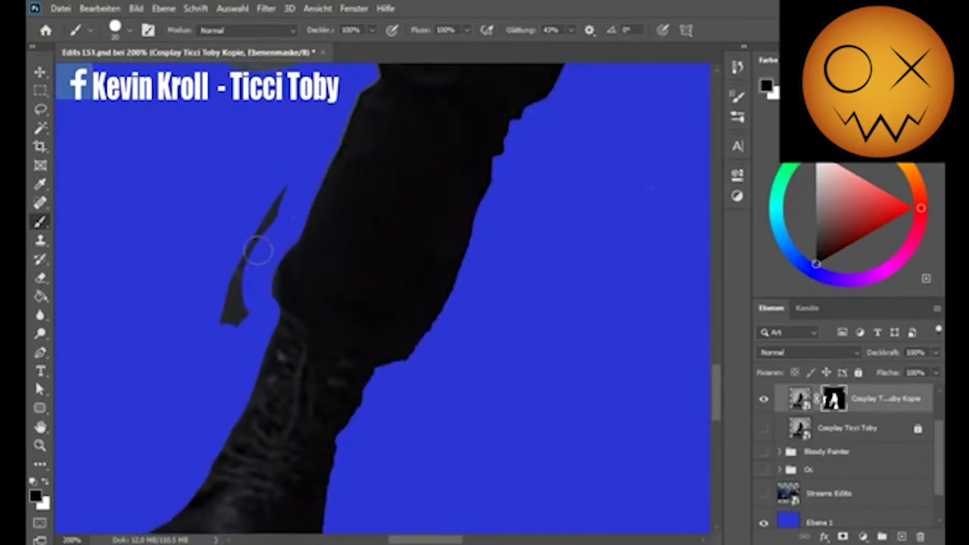
pyautogui.scroll(-3, 476, 242)
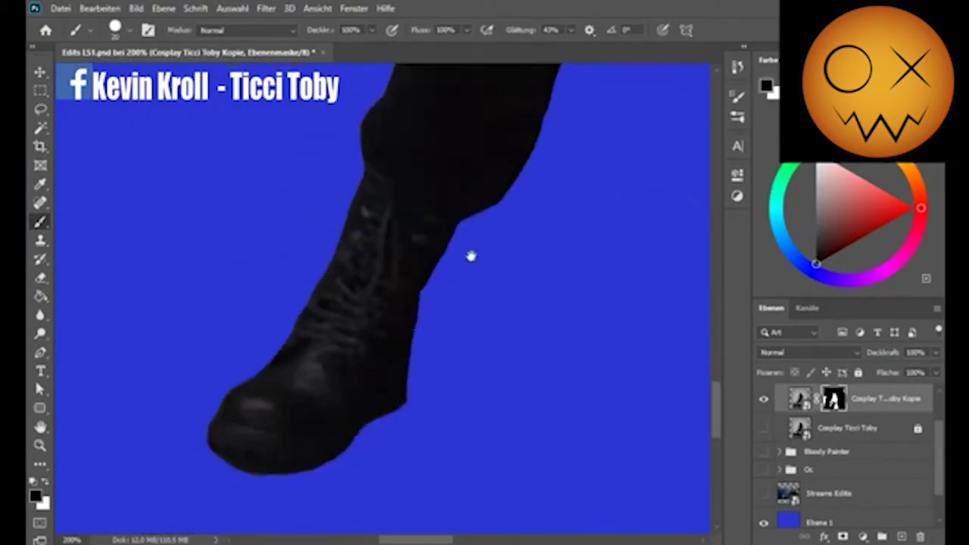
pyautogui.scroll(6, 378, 326)
pyautogui.press('x')
pyautogui.scroll(-1, 354, 228)
pyautogui.press('x')
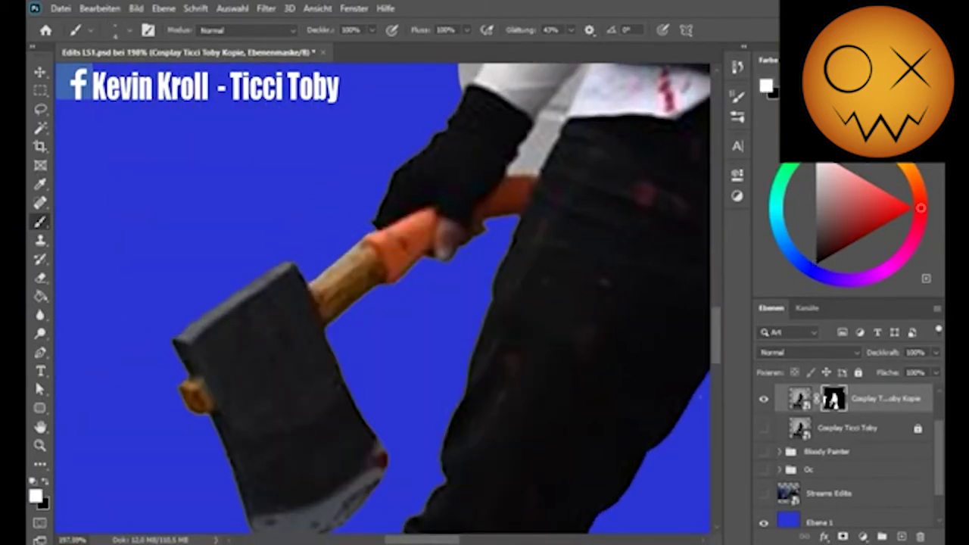
pyautogui.scroll(3, 462, 136)
pyautogui.hscroll(2, 461, 137)
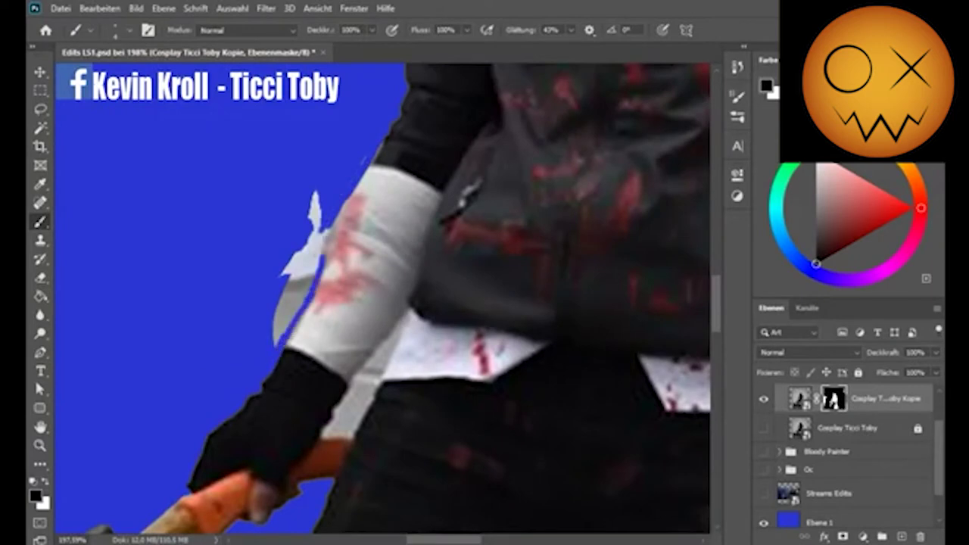
pyautogui.rightClick(333, 216)
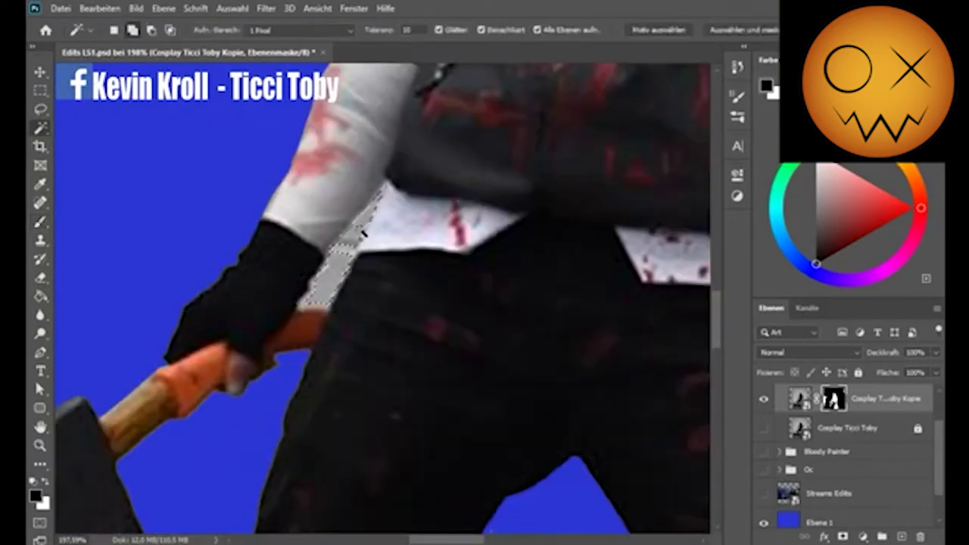
# Bring the hand and axe into view and adjust the brush preset
pyautogui.moveTo(502, 345); pyautogui.dragTo(340, 275)
pyautogui.rightClick(444, 121)
pyautogui.press('Return')
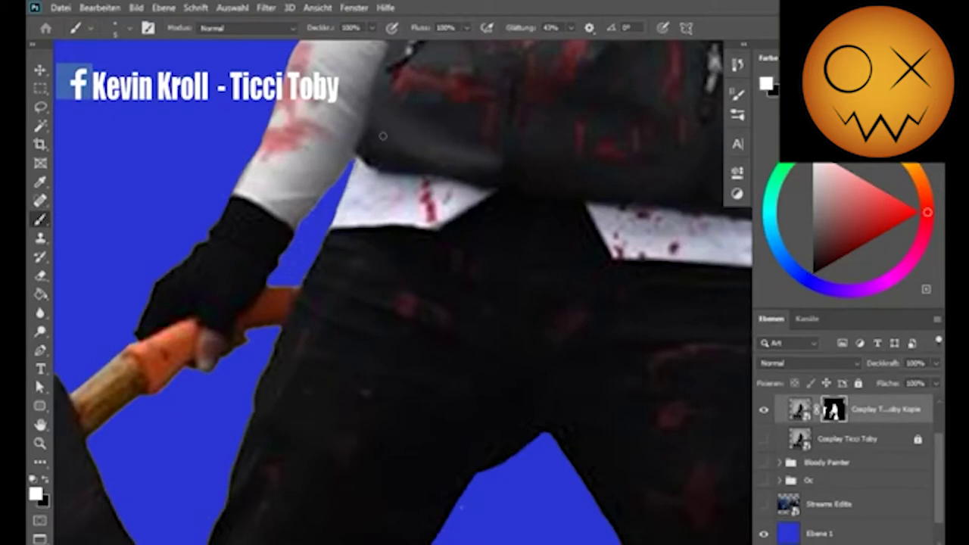
pyautogui.scroll(3, 383, 136)
pyautogui.hscroll(5, 383, 136)
pyautogui.hscroll(3, 359, 253)
pyautogui.scroll(-2, 358, 253)
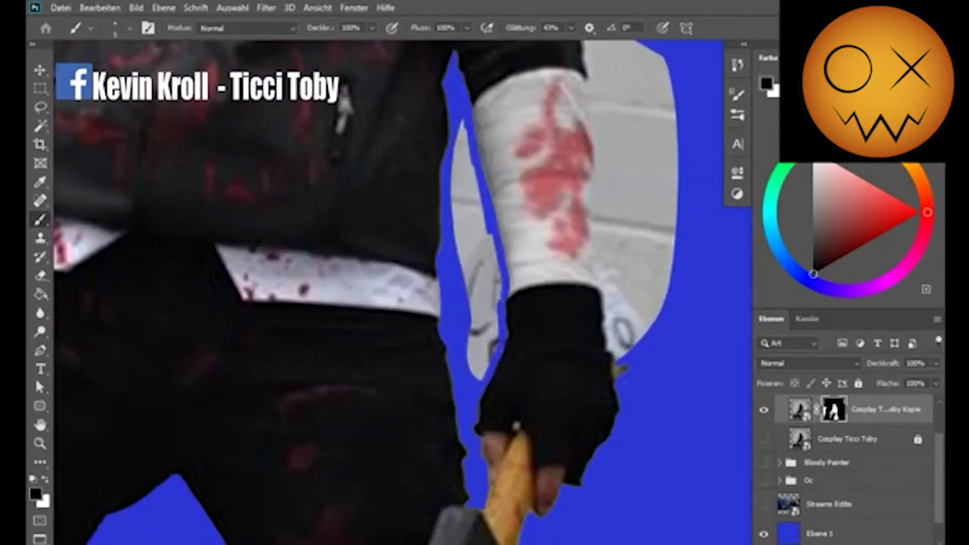
pyautogui.rightClick(499, 303)
pyautogui.press('Return')
# Set black as the mask painting colour and choose a brush preset near the glove
pyautogui.scroll(-3, 485, 227)
pyautogui.hscroll(1, 484, 227)
pyautogui.press('x')
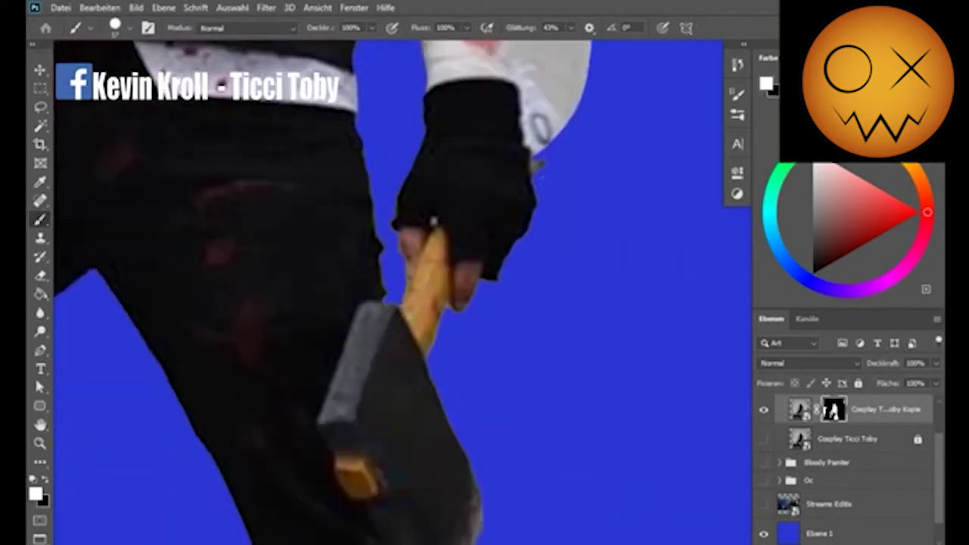
pyautogui.rightClick(408, 258)
pyautogui.press('Return')
pyautogui.scroll(3, 485, 272)
pyautogui.press('x')
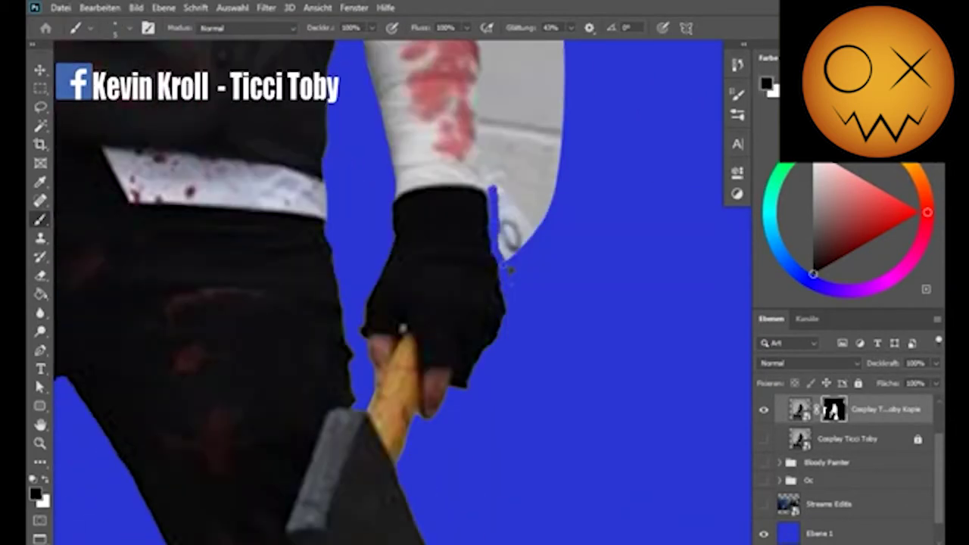
pyautogui.scroll(3, 507, 268)
pyautogui.hscroll(2, 507, 268)
pyautogui.rightClick(518, 289)
pyautogui.press('Return')
# Paint out the grey wall patches beside and above the glove and arm
pyautogui.moveTo(533, 288); pyautogui.dragTo(544, 175)
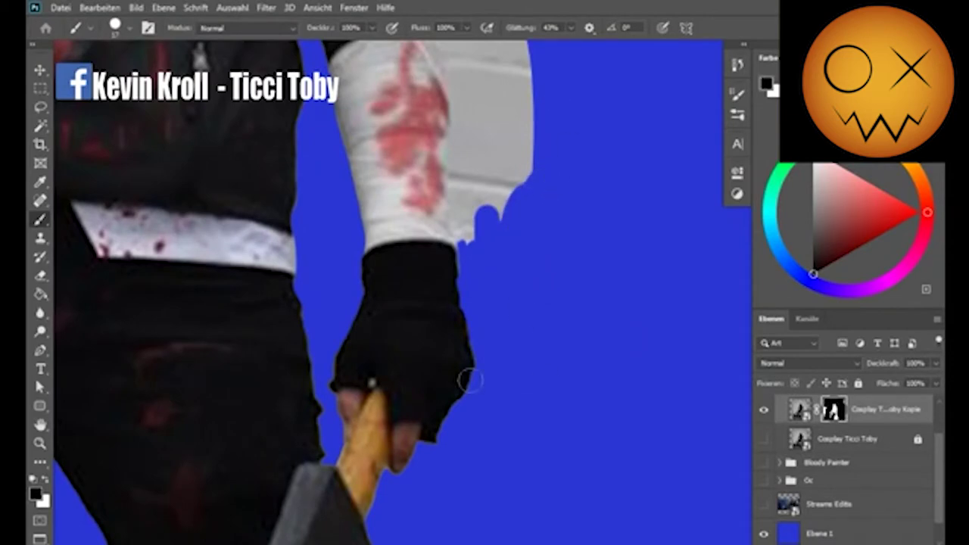
pyautogui.scroll(3, 526, 277)
pyautogui.hscroll(1, 526, 277)
pyautogui.moveTo(442, 320); pyautogui.dragTo(454, 287)
pyautogui.scroll(2, 454, 287)
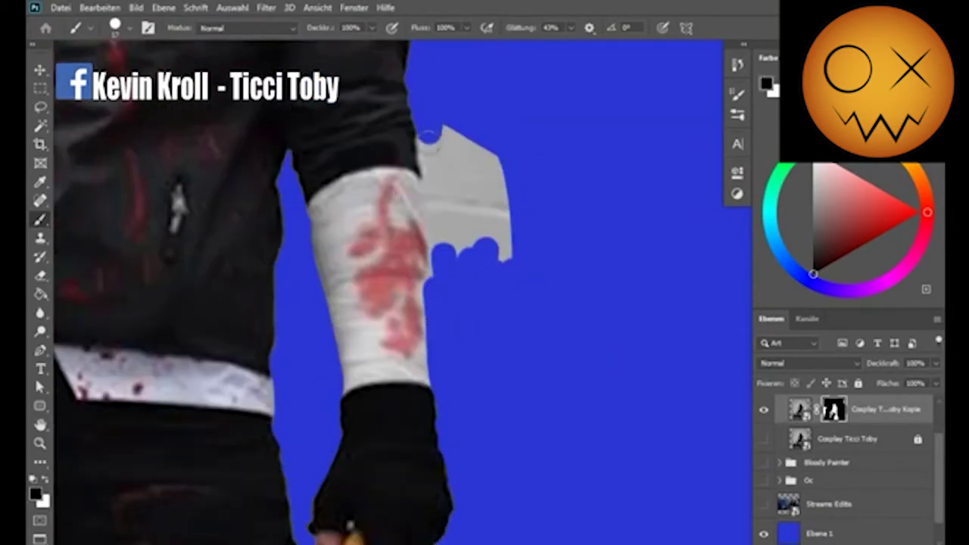
pyautogui.moveTo(429, 170); pyautogui.dragTo(466, 220)
pyautogui.scroll(-3, 618, 177)
pyautogui.scroll(3, 551, 522)
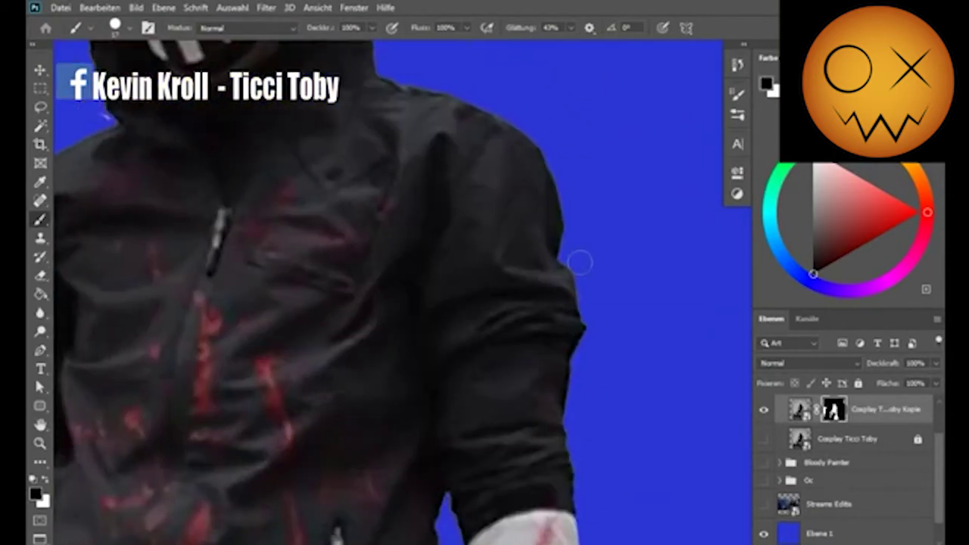
pyautogui.scroll(-5, 577, 369)
pyautogui.scroll(-3, 577, 369)
# Paint out the remaining wall strips beside the leg on the mask
pyautogui.moveTo(456, 98)
pyautogui.mouseDown()
pyautogui.moveTo(504, 404)
pyautogui.moveTo(557, 141)
pyautogui.mouseUp()
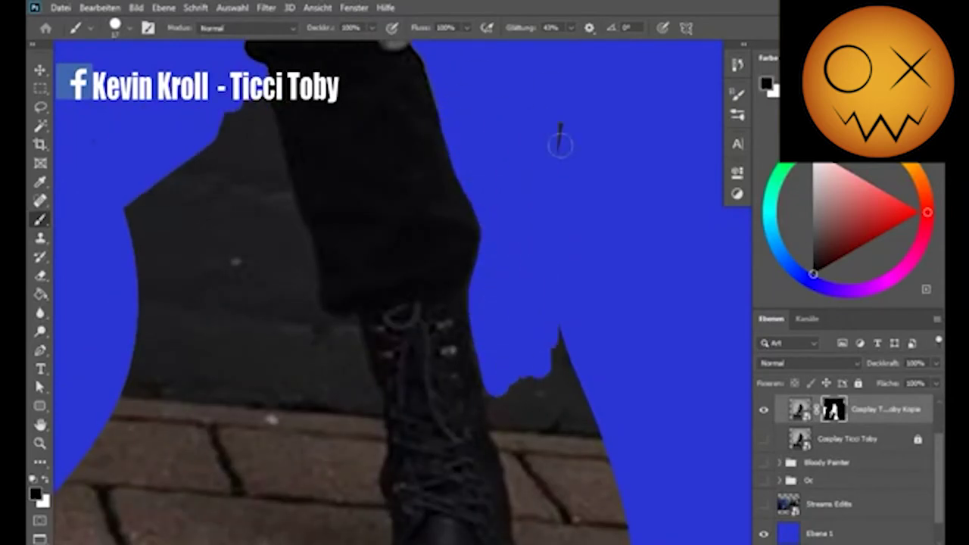
pyautogui.scroll(3, 558, 141)
pyautogui.moveTo(332, 179); pyautogui.dragTo(406, 350)
pyautogui.scroll(-3, 627, 119)
pyautogui.scroll(2, 623, 190)
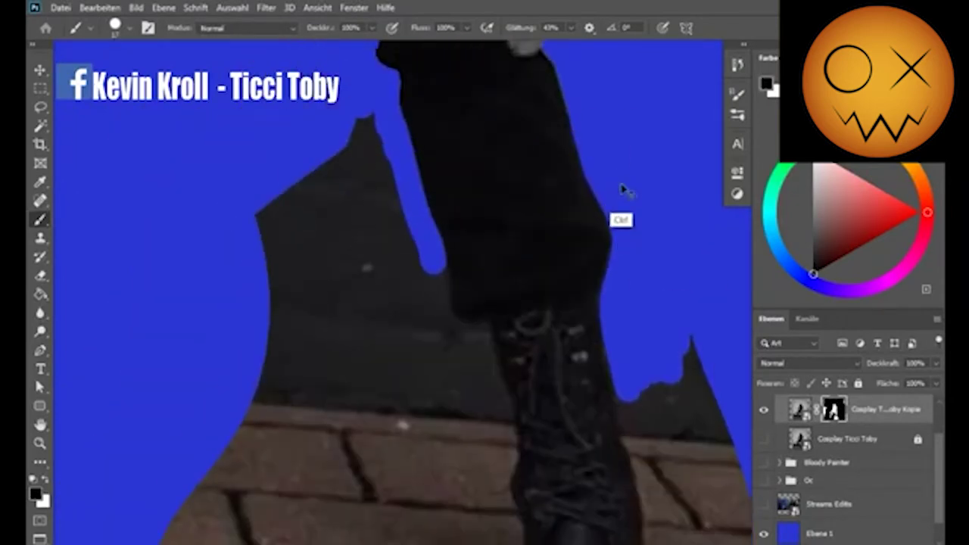
pyautogui.scroll(1, 427, 305)
pyautogui.moveTo(428, 305); pyautogui.dragTo(416, 263)
pyautogui.scroll(-2, 370, 280)
pyautogui.press('x')
pyautogui.scroll(-3, 439, 227)
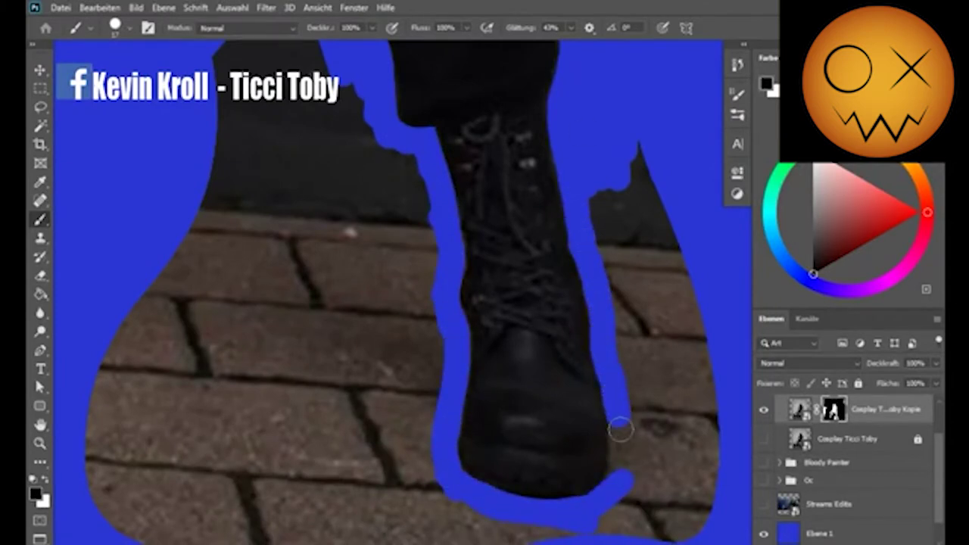
pyautogui.scroll(-3, 396, 330)
# Lasso and hide the bricks around the right boot, deselect, and zoom to the whole figure
pyautogui.press('l')
pyautogui.moveTo(125, 303); pyautogui.dragTo(598, 447)
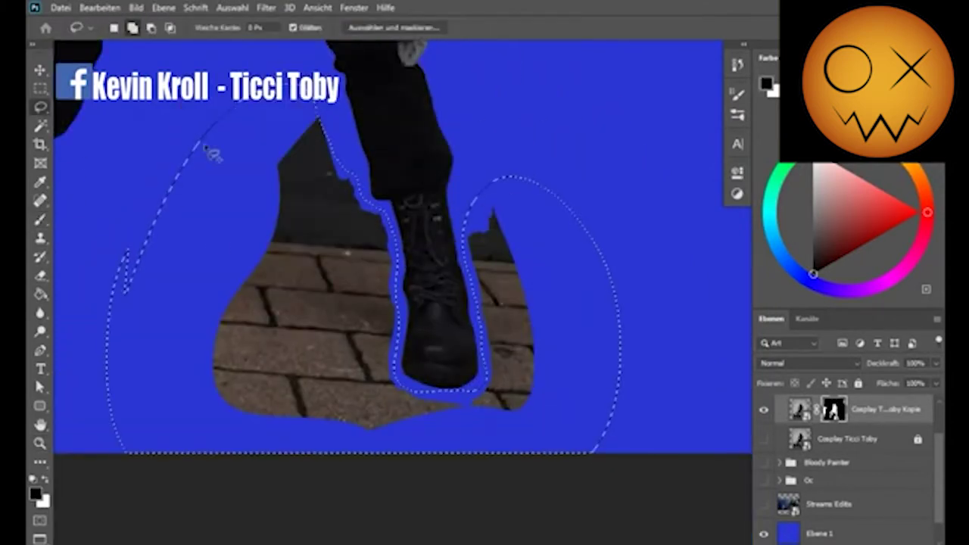
pyautogui.press('b')
pyautogui.moveTo(382, 106); pyautogui.dragTo(346, 119)
pyautogui.hotkey('ctrl', 'd')
pyautogui.scroll(5, 368, 244)
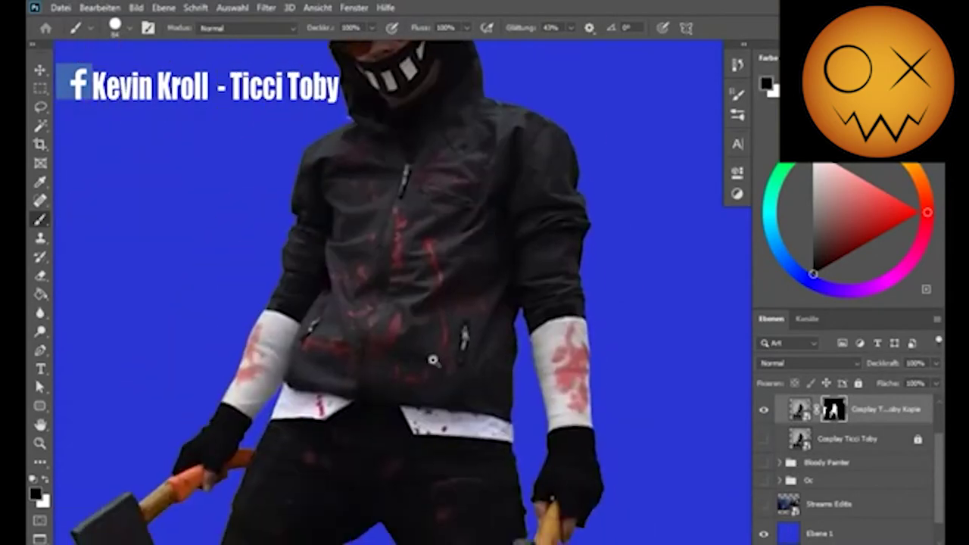
pyautogui.press('z')
pyautogui.hotkey('ctrl', '0')
# Open two forest photos from Into The Woods in new tabs, including Forest during Dawn
pyautogui.hotkey('ctrl', '-')
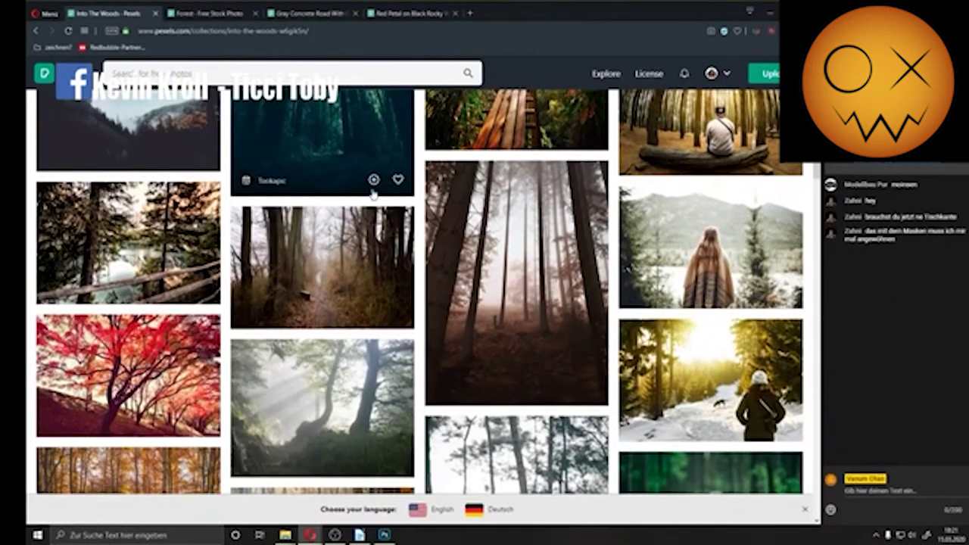
pyautogui.scroll(-1, 573, 224)
pyautogui.scroll(-2, 574, 250)
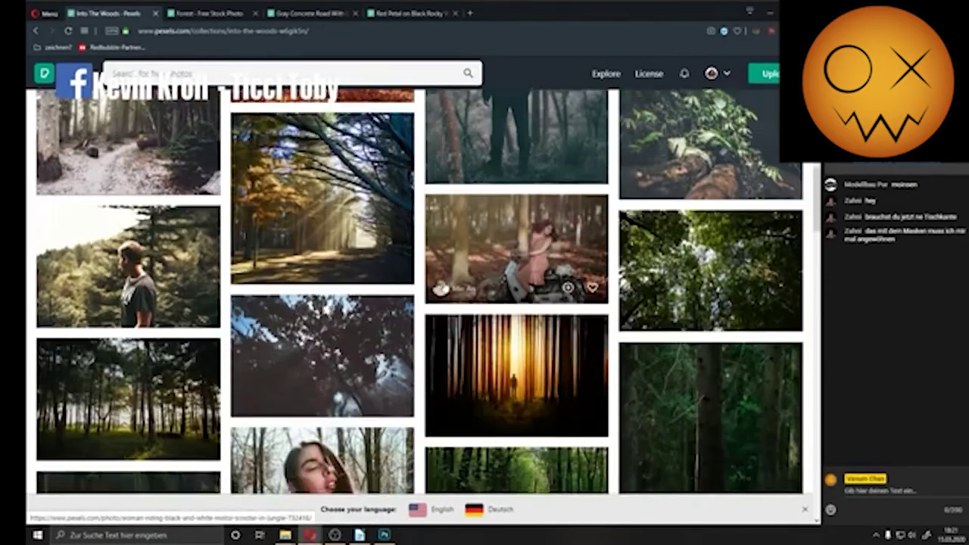
pyautogui.scroll(-4, 445, 287)
pyautogui.middleClick(445, 288)
pyautogui.scroll(-2, 445, 280)
pyautogui.scroll(-5, 492, 288)
pyautogui.scroll(-5, 545, 292)
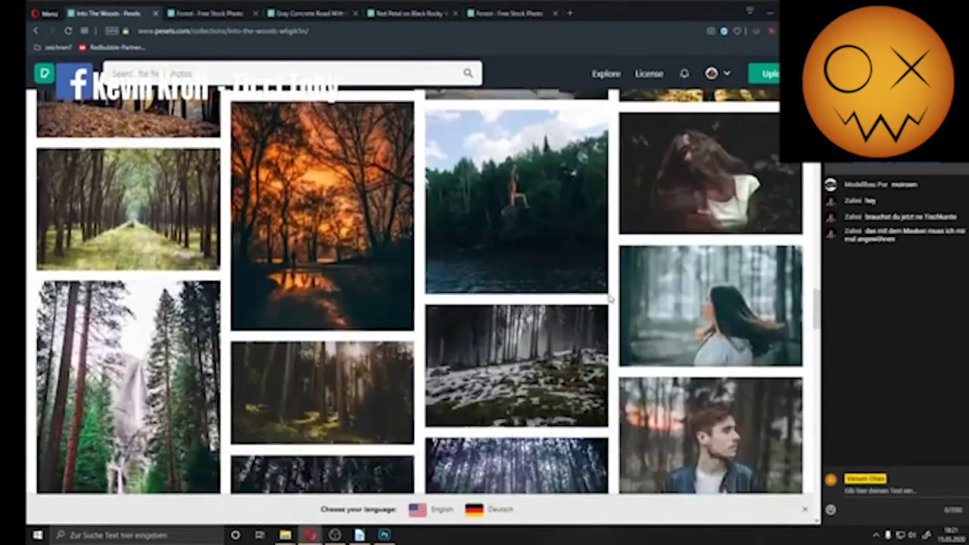
pyautogui.scroll(-5, 605, 297)
pyautogui.middleClick(605, 298)
# Switch to the next forest photo tab and bring up its save options
pyautogui.hotkey('ctrl', 'Tab')
pyautogui.scroll(-3, 541, 284)
pyautogui.scroll(-4, 523, 336)
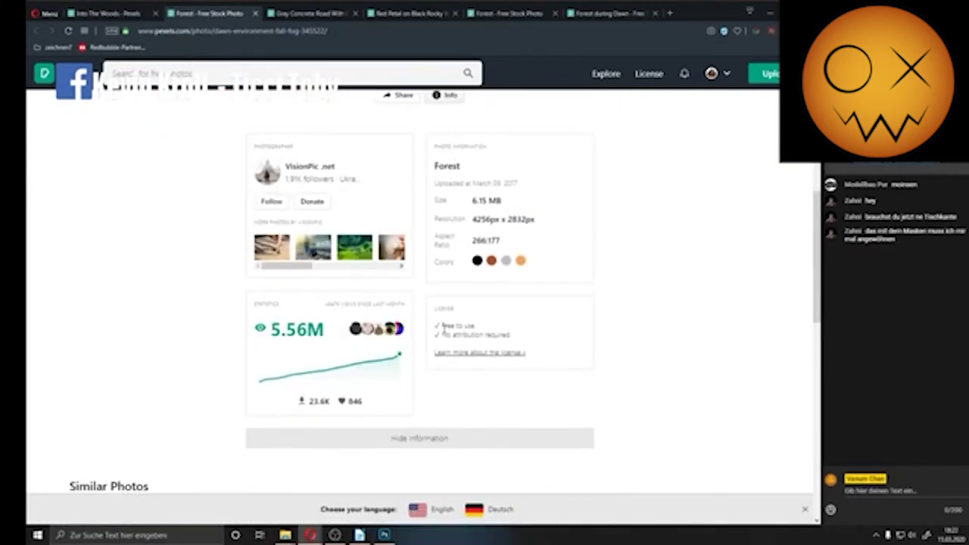
pyautogui.scroll(5, 444, 326)
pyautogui.rightClick(389, 270)
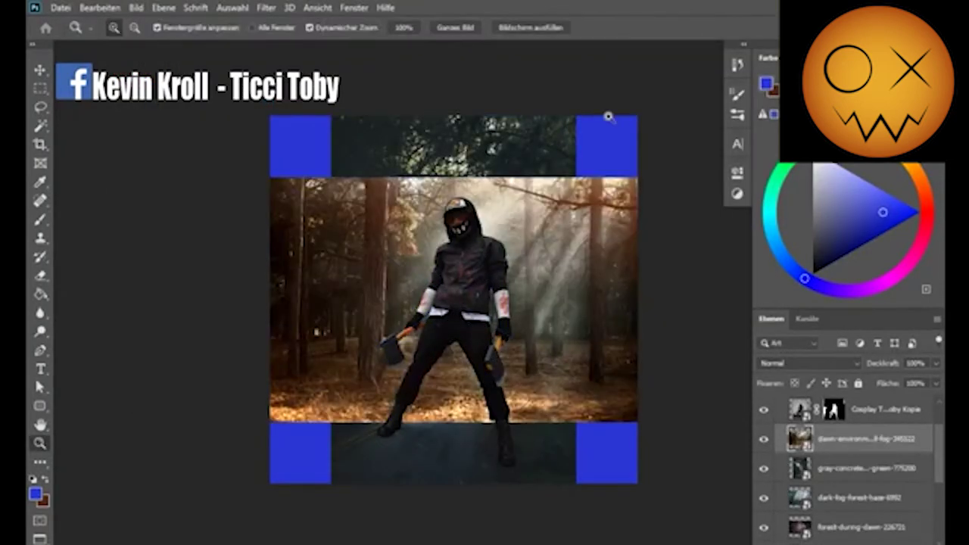
# Convert the placed forest photo into a smart object and scale it down
pyautogui.press('v')
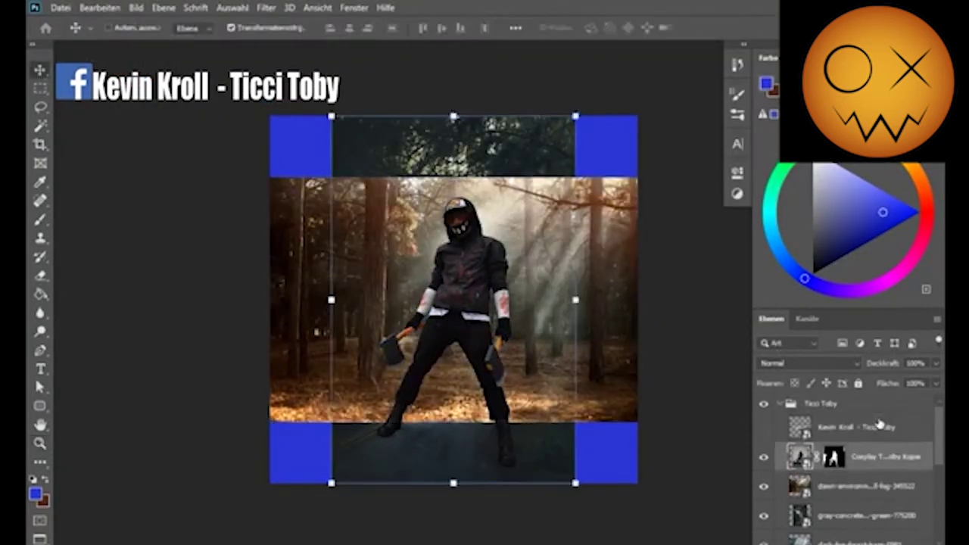
pyautogui.rightClick(893, 458)
pyautogui.click(737, 149)
pyautogui.moveTo(575, 483)
pyautogui.mouseDown()
pyautogui.moveTo(517, 416)
pyautogui.moveTo(452, 448)
pyautogui.mouseUp()
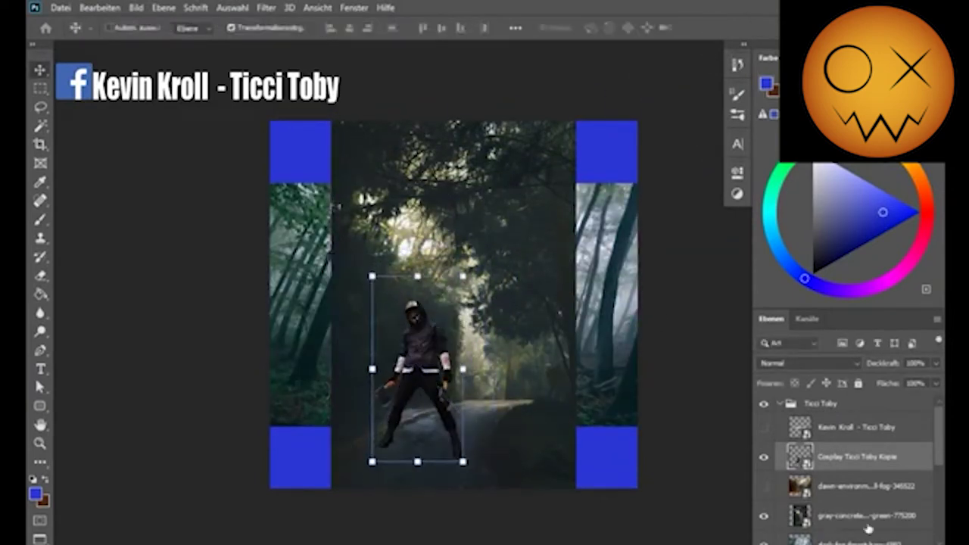
pyautogui.click(99, 7)
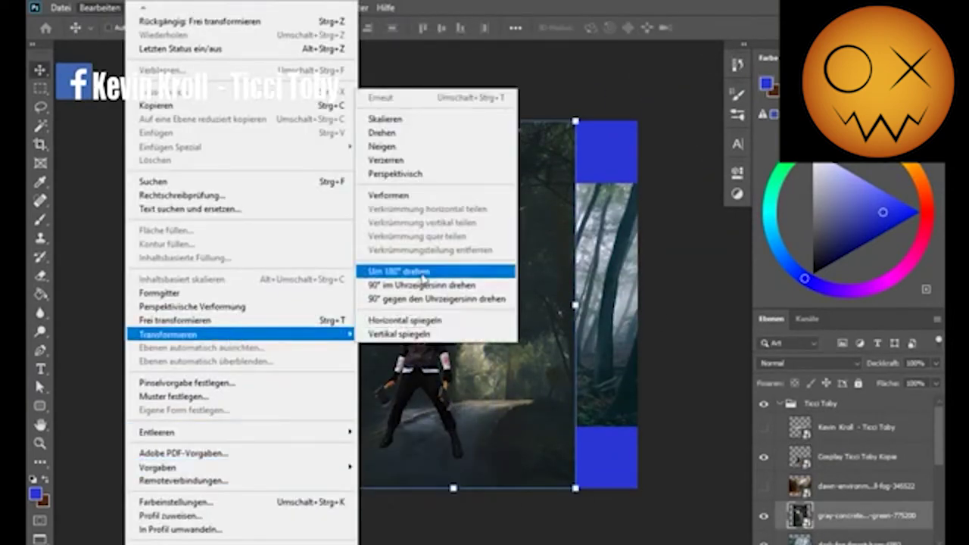
# Move and resize the Cosplay Ticci Toby Kopie figure within the scene
pyautogui.click(421, 271)
pyautogui.click(855, 456)
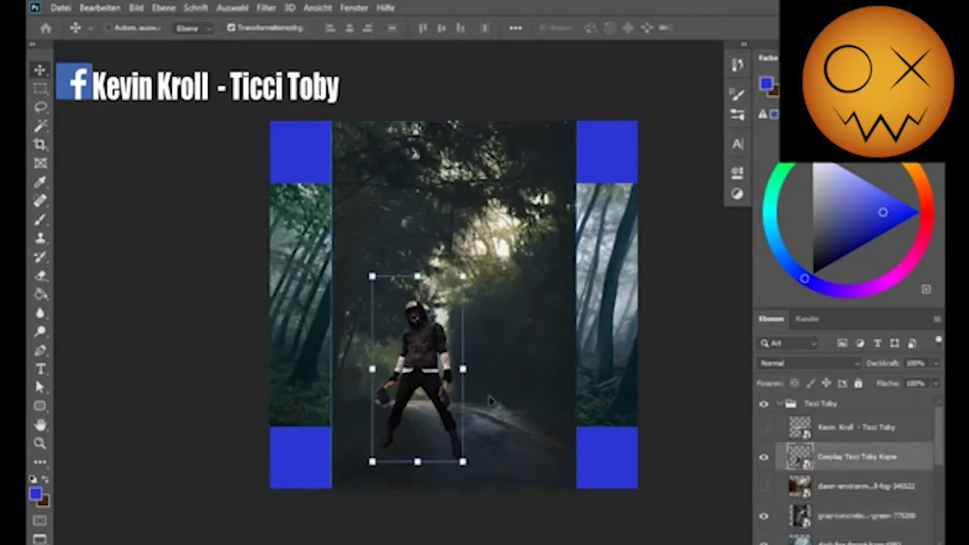
pyautogui.moveTo(457, 411); pyautogui.dragTo(523, 411)
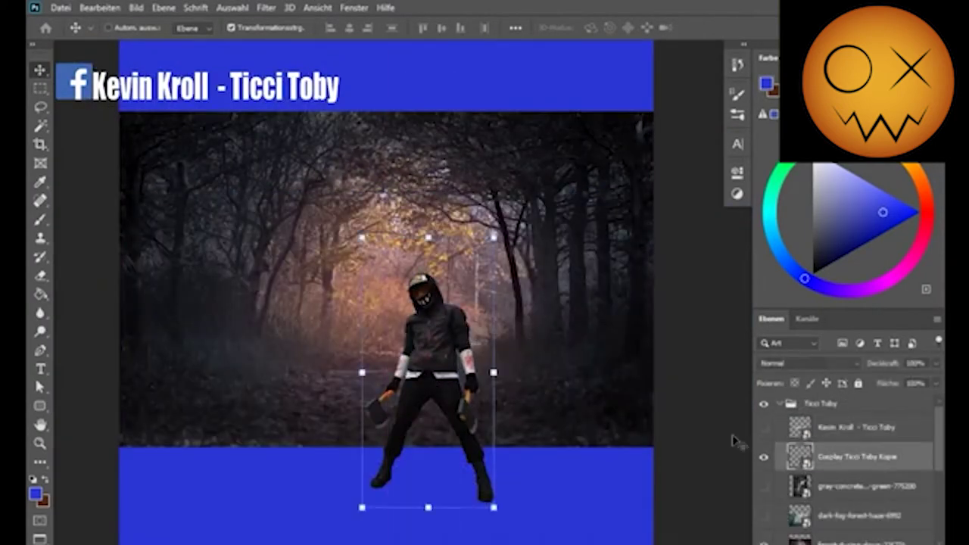
pyautogui.moveTo(494, 507); pyautogui.dragTo(544, 428)
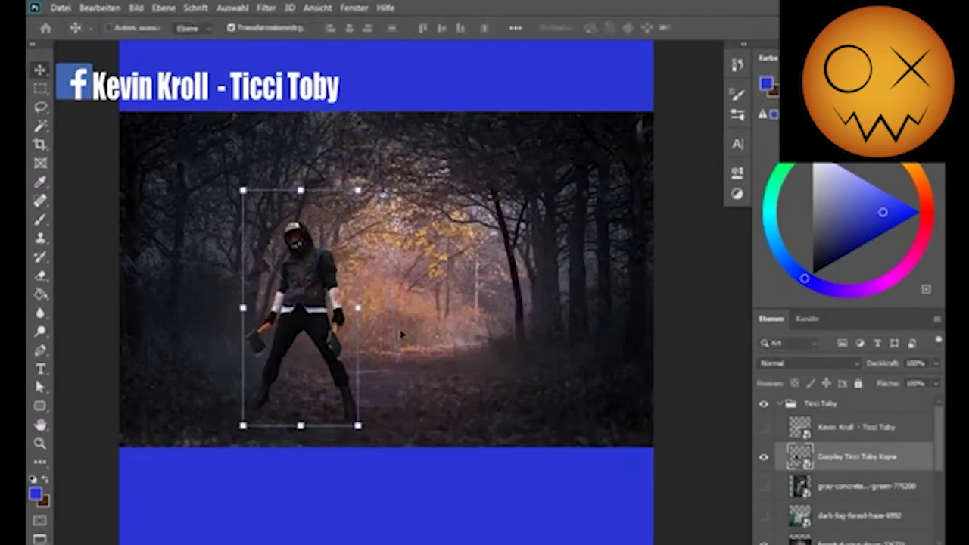
pyautogui.moveTo(544, 428); pyautogui.dragTo(451, 158)
pyautogui.press('Escape')
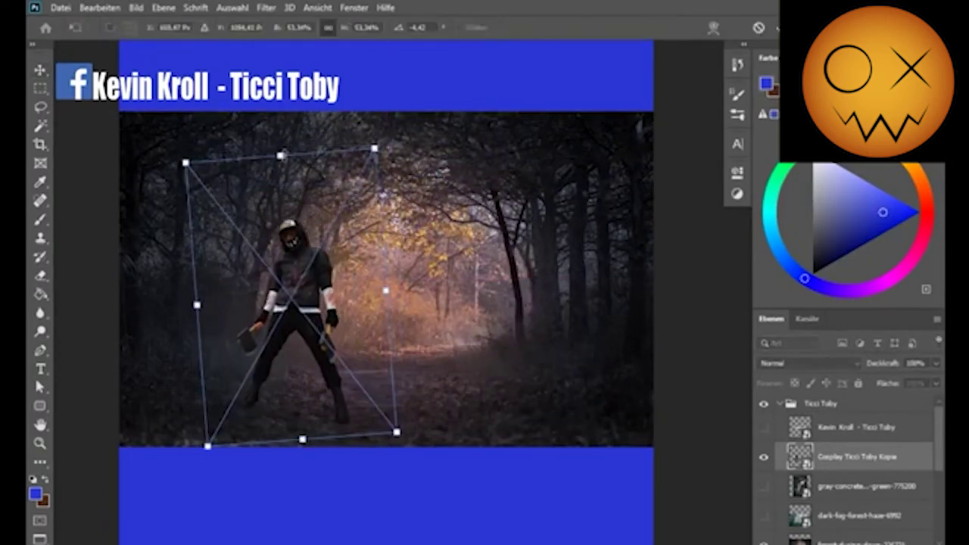
# Show the forest-during-dawn photo layer as the backdrop behind the cosplayer
pyautogui.click(870, 486)
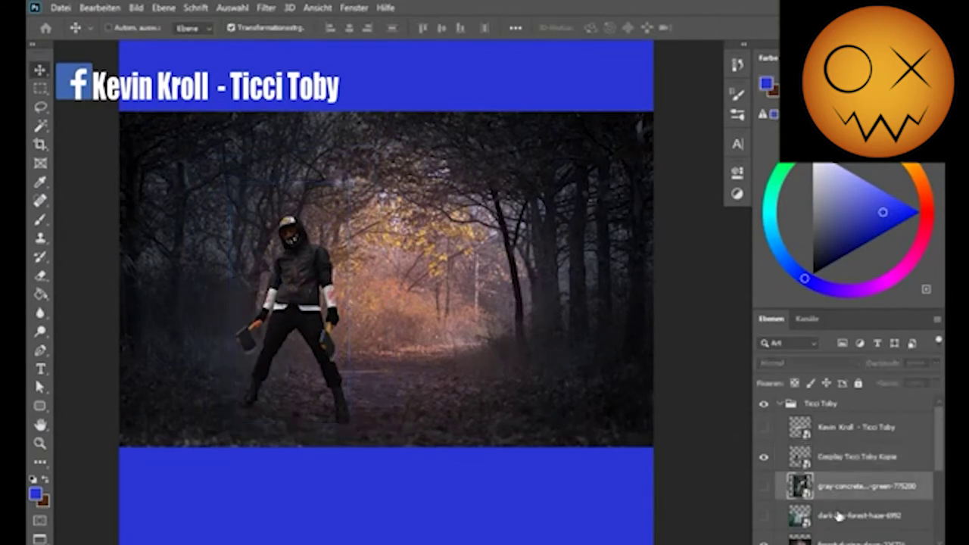
pyautogui.scroll(-1, 870, 484)
pyautogui.click(863, 467)
pyautogui.click(855, 439)
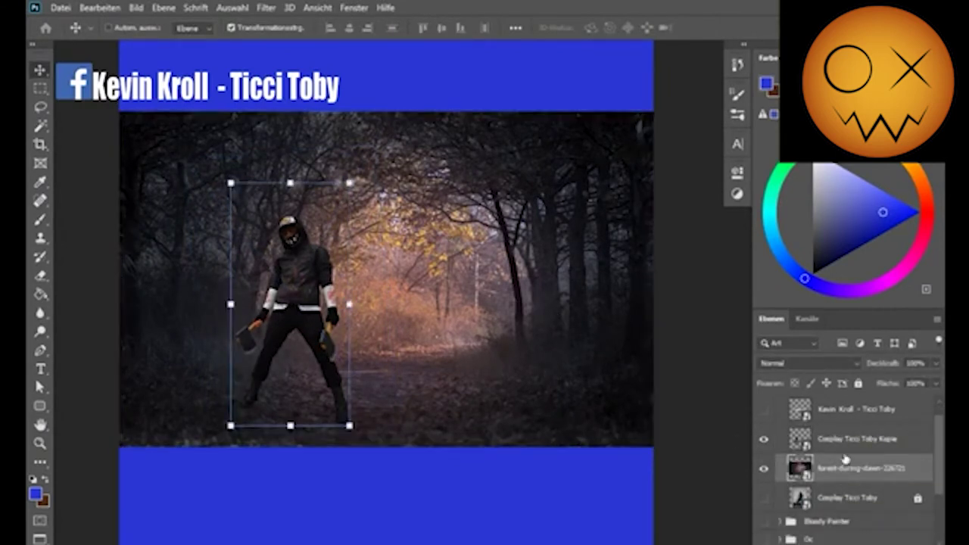
# Tint the figure's hue, add a peach fill blended as Farbig abwedeln, and merge it down
pyautogui.moveTo(627, 265); pyautogui.dragTo(647, 265)
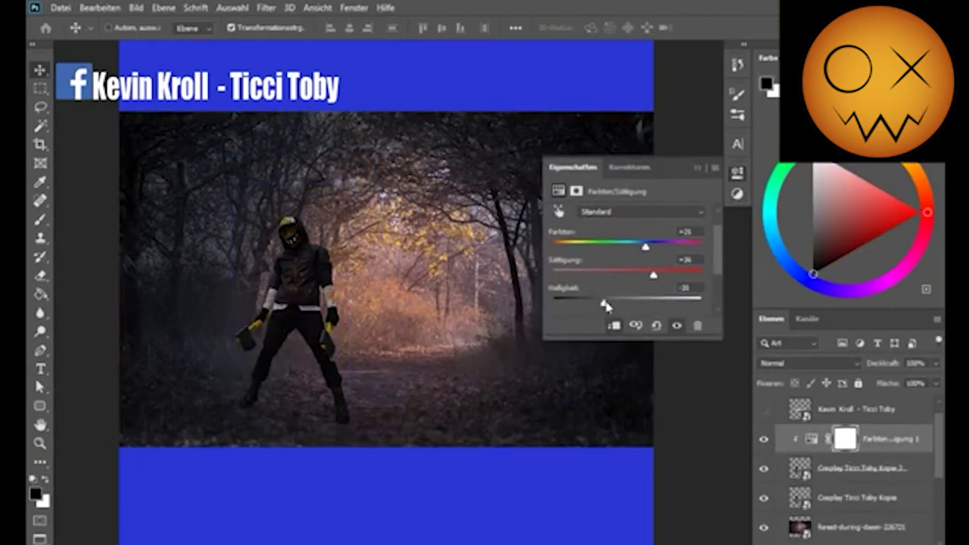
pyautogui.click(428, 288)
pyautogui.click(807, 362)
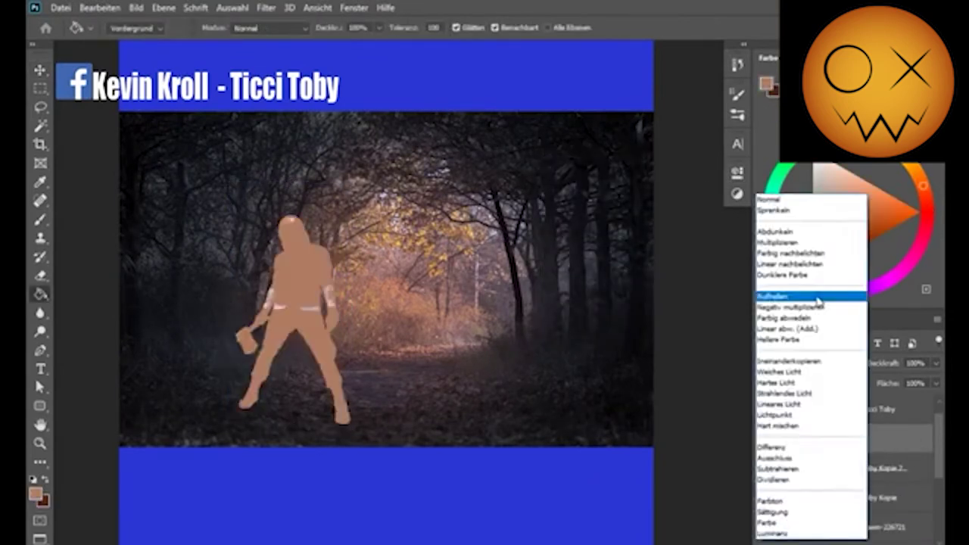
pyautogui.click(798, 318)
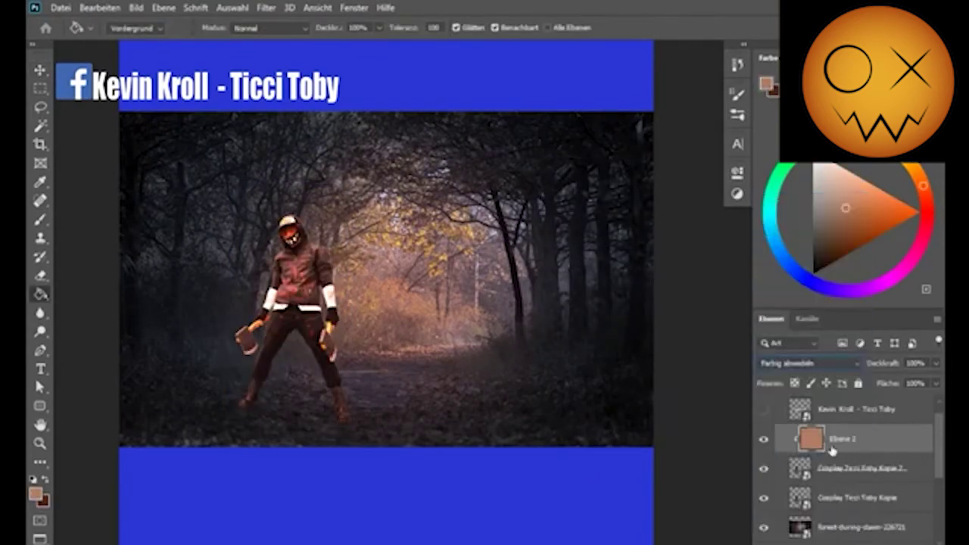
pyautogui.rightClick(848, 446)
pyautogui.click(825, 432)
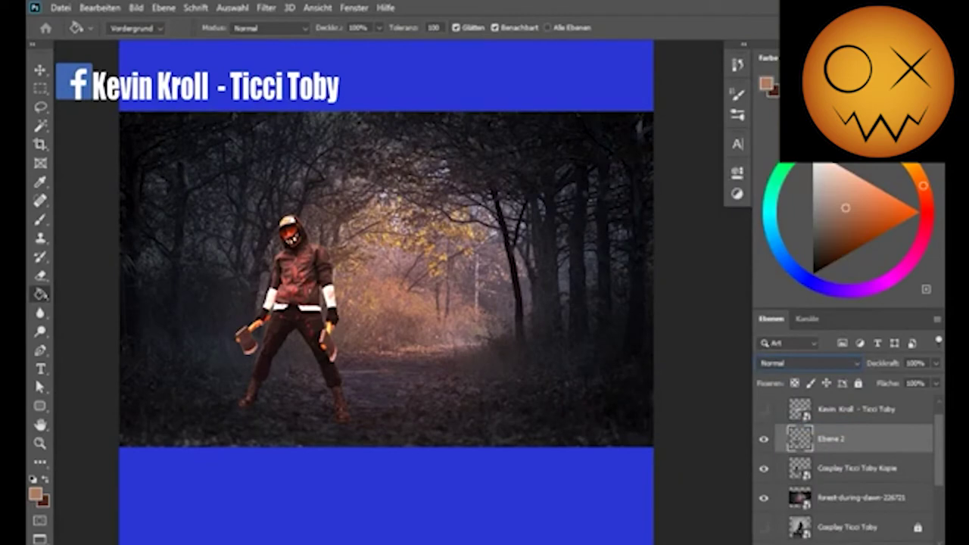
# Give Ebene 2 a black-filled layer mask, reset colours, and duplicate the cosplayer layer
pyautogui.click(825, 541)
pyautogui.hotkey('ctrl', 'i')
pyautogui.hotkey('ctrl', '+')
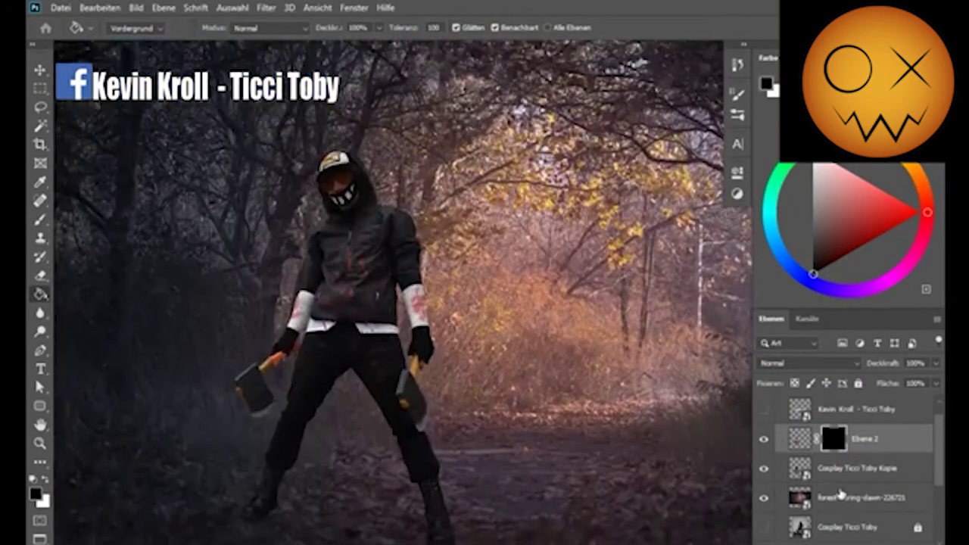
pyautogui.click(855, 468)
pyautogui.hotkey('ctrl', 'j')
# Set the new Ebene 3 layer's blending to Multiplizieren and hide it behind a layer mask
pyautogui.click(809, 363)
pyautogui.press('Escape')
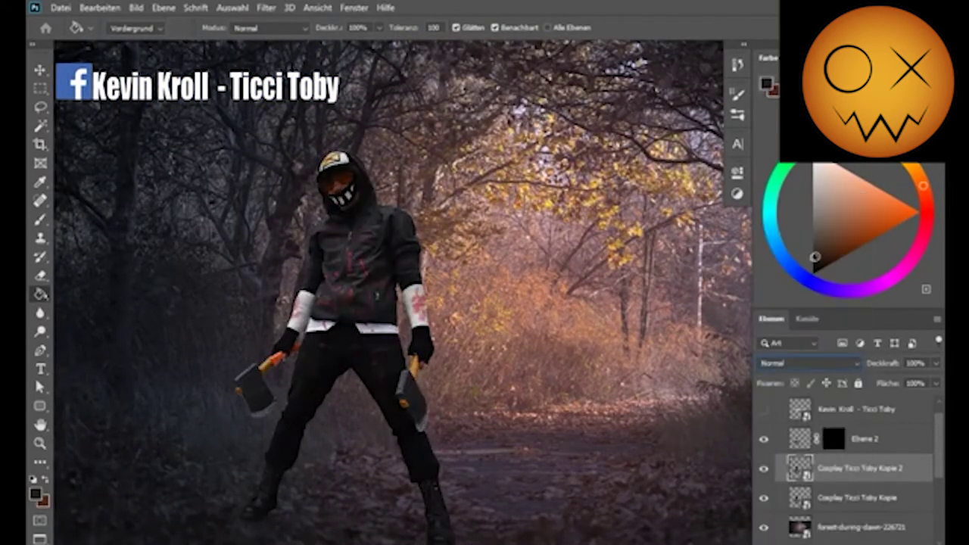
pyautogui.click(808, 364)
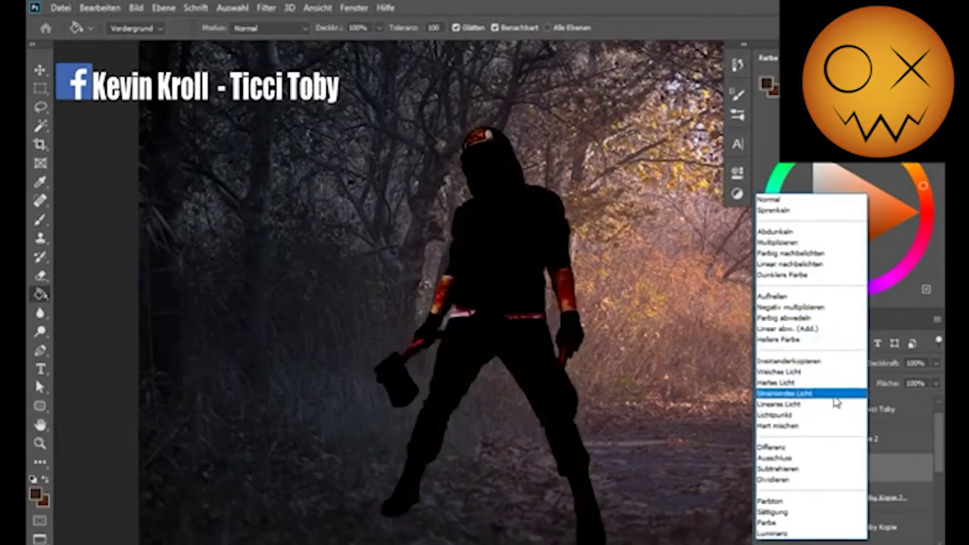
pyautogui.click(834, 231)
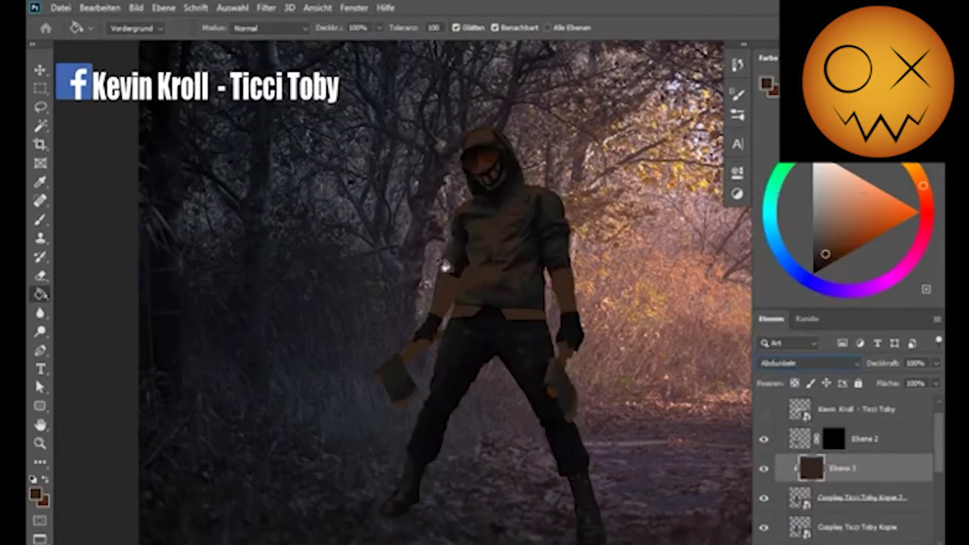
pyautogui.click(817, 363)
pyautogui.click(878, 242)
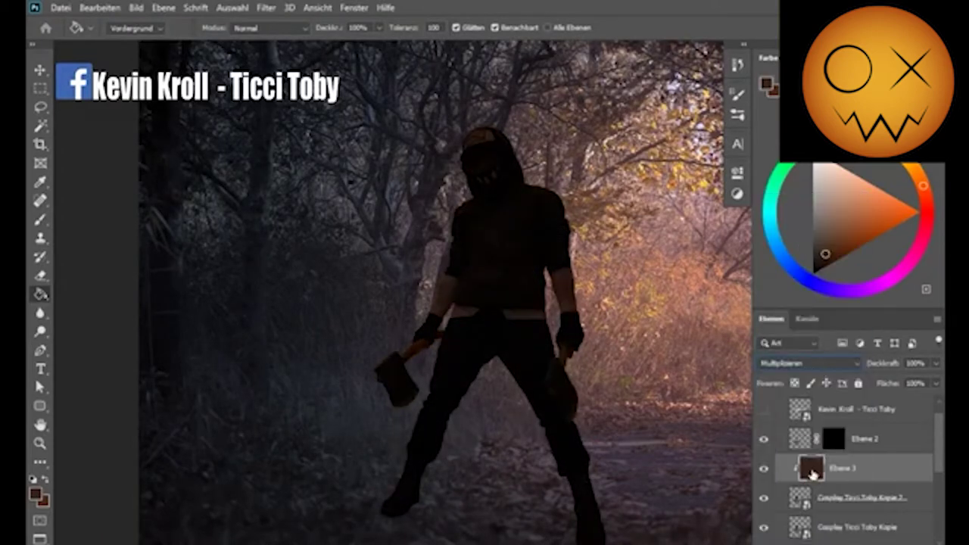
pyautogui.rightClick(869, 466)
pyautogui.click(787, 421)
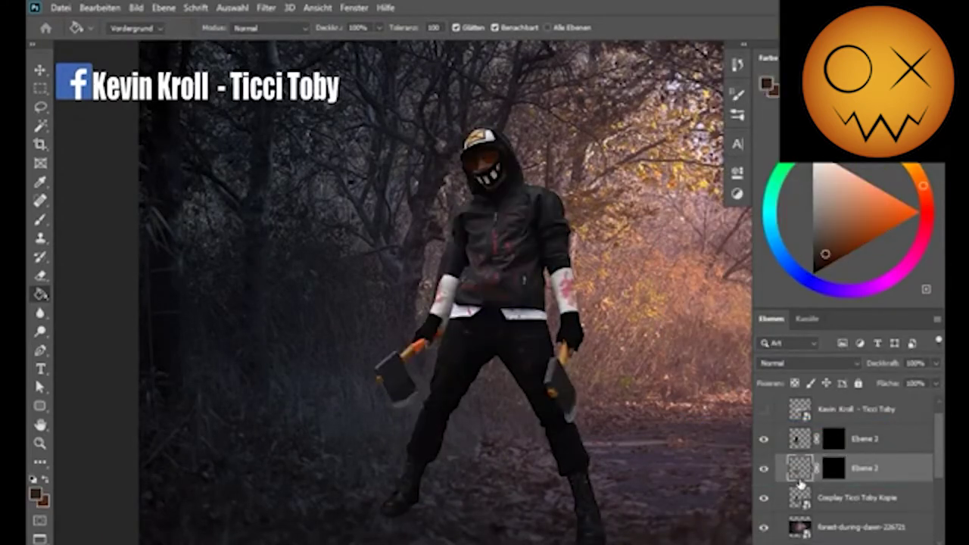
# Name the overlay layer 'Licht' and select it
pyautogui.write('Licht')
pyautogui.press('Return')
pyautogui.doubleClick(865, 433)
pyautogui.write('Schatten')
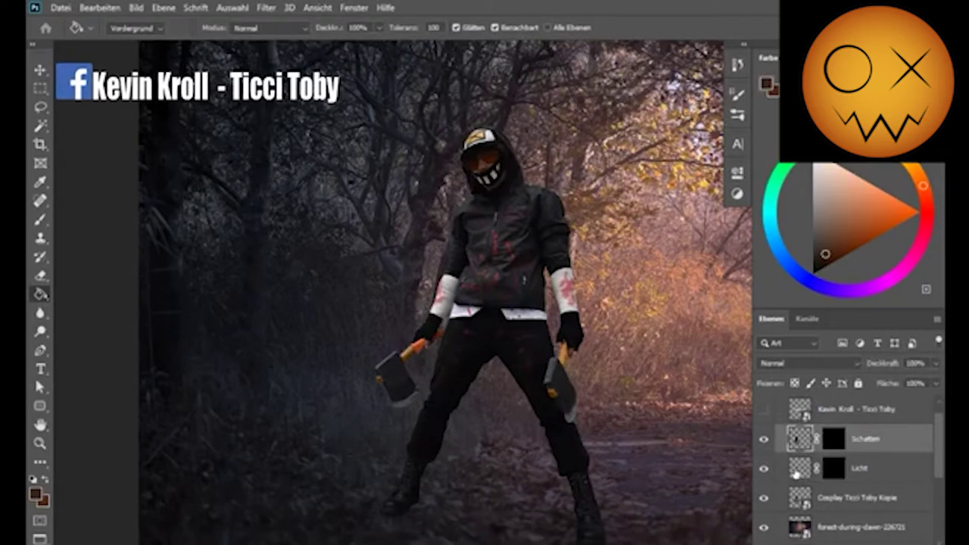
pyautogui.click(795, 474)
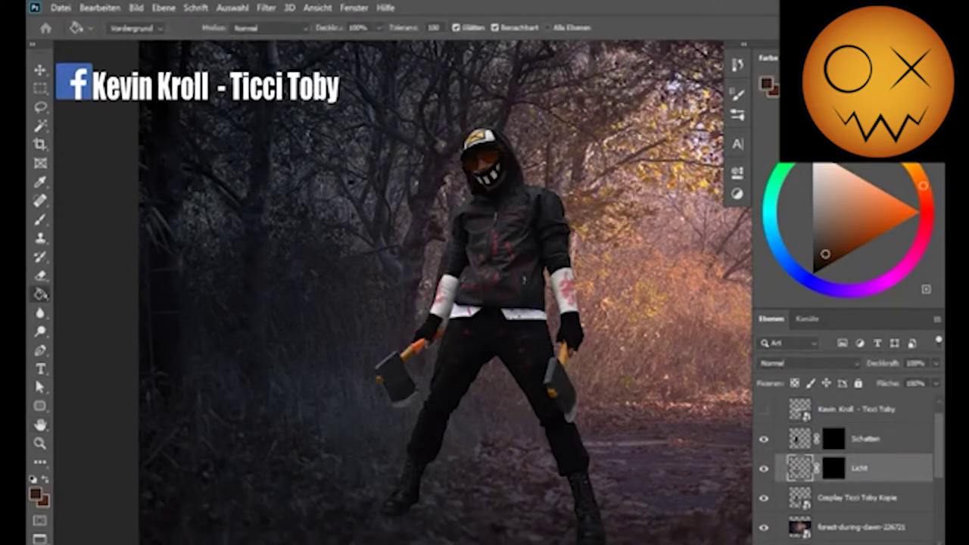
# Target the Licht layer's mask with the brush and zoom in on the cosplayer
pyautogui.click(833, 468)
pyautogui.press('b')
pyautogui.rightClick(635, 250)
pyautogui.press('Escape')
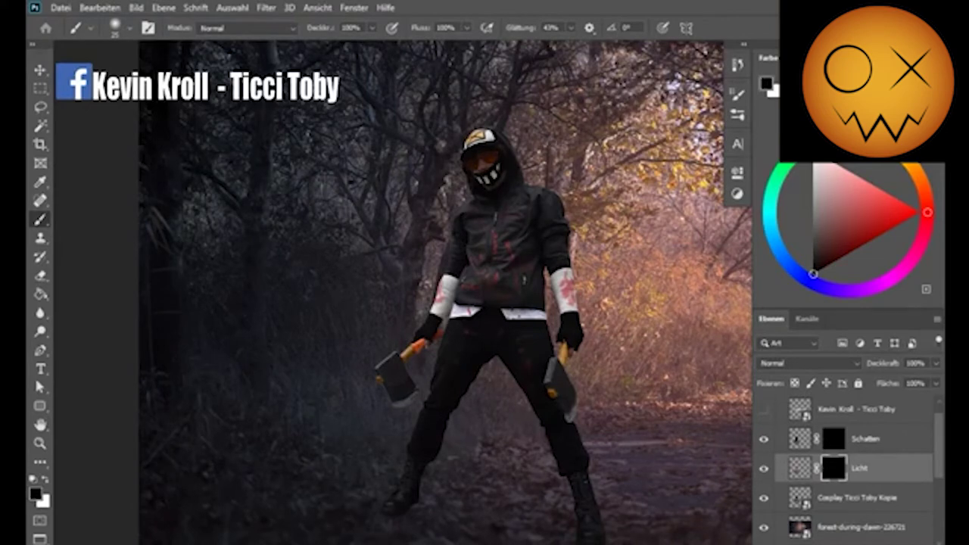
pyautogui.hscroll(2, 319, 495)
pyautogui.press('z')
pyautogui.click(174, 160)
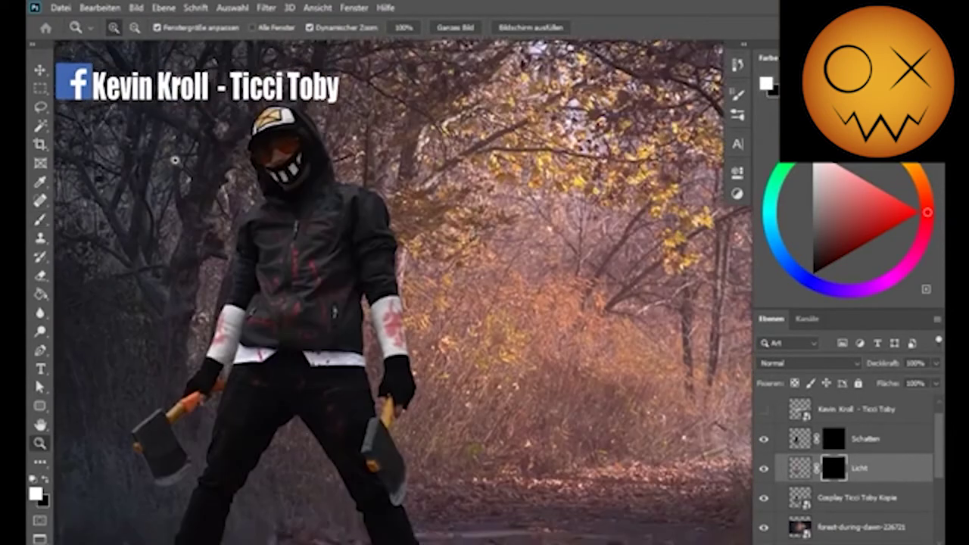
# Lower the brush opacity and switch to painting white on the Licht mask
pyautogui.press('b')
pyautogui.rightClick(401, 111)
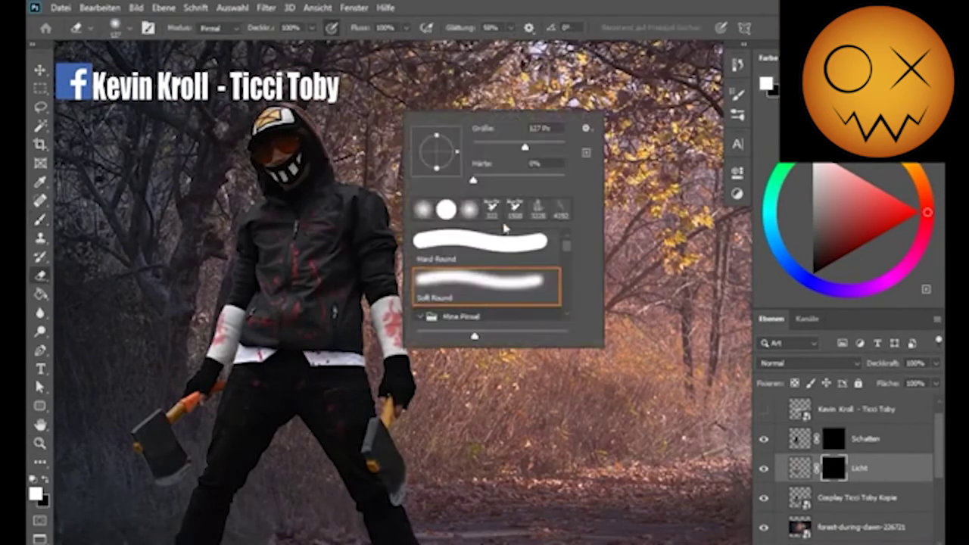
pyautogui.press('Escape')
pyautogui.moveTo(372, 27); pyautogui.dragTo(346, 44)
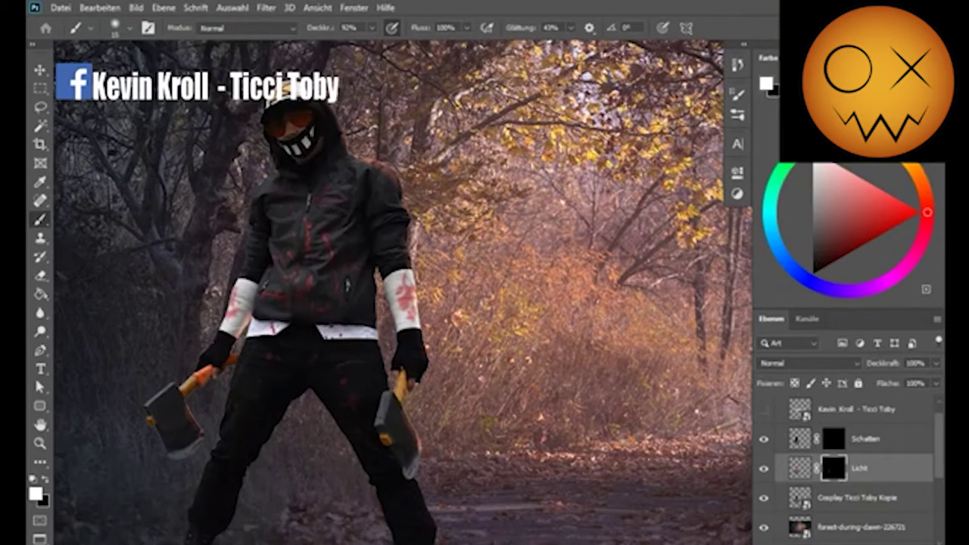
pyautogui.rightClick(403, 194)
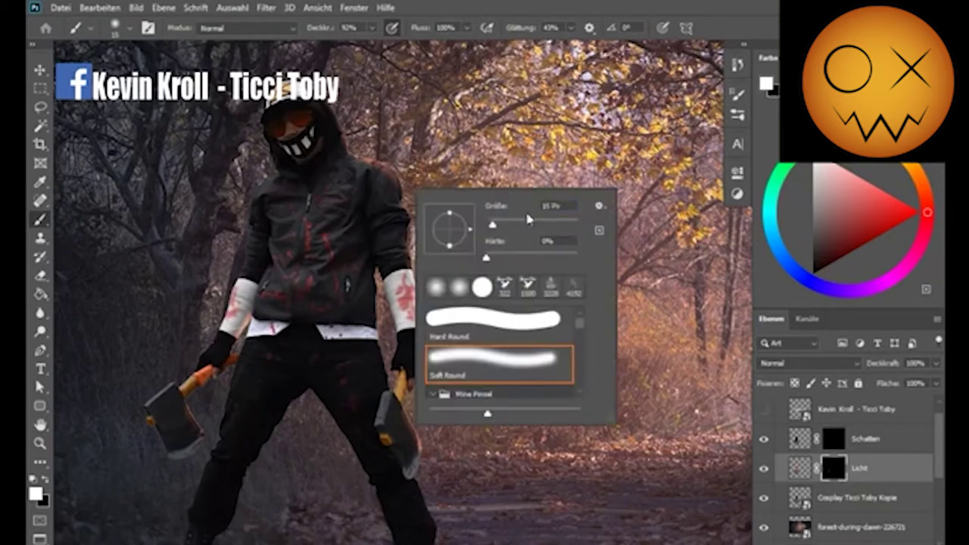
pyautogui.press('Escape')
pyautogui.press('Escape')
pyautogui.scroll(-2, 402, 291)
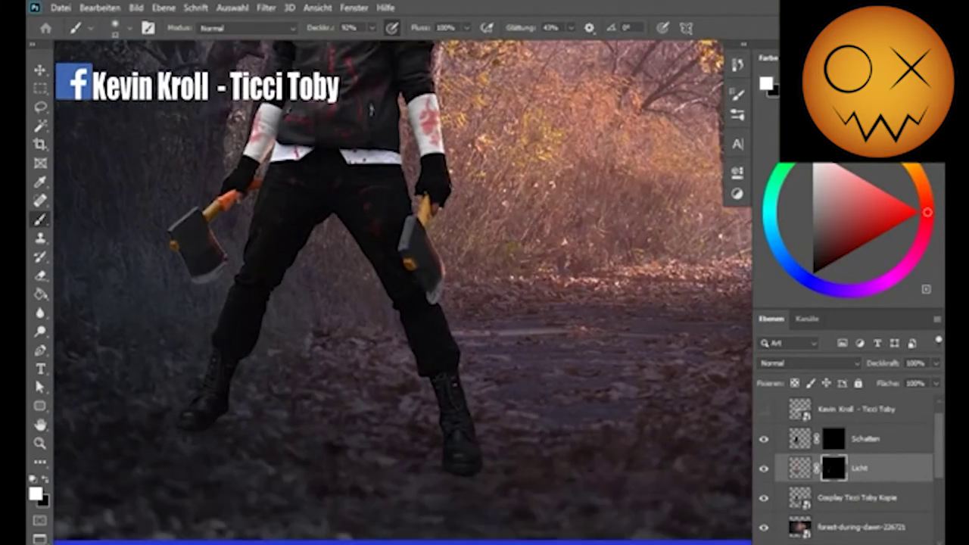
pyautogui.scroll(2, 486, 335)
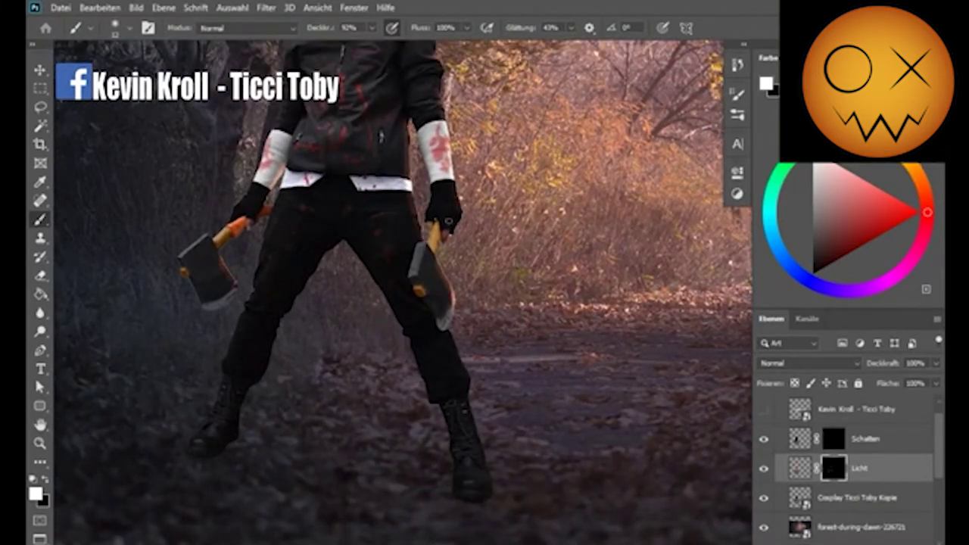
pyautogui.scroll(-3, 449, 219)
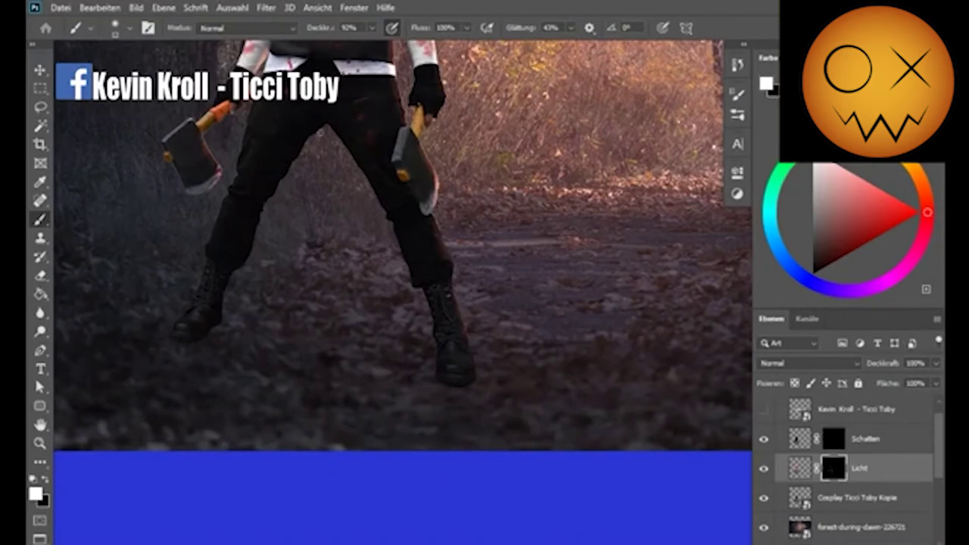
pyautogui.scroll(2, 314, 133)
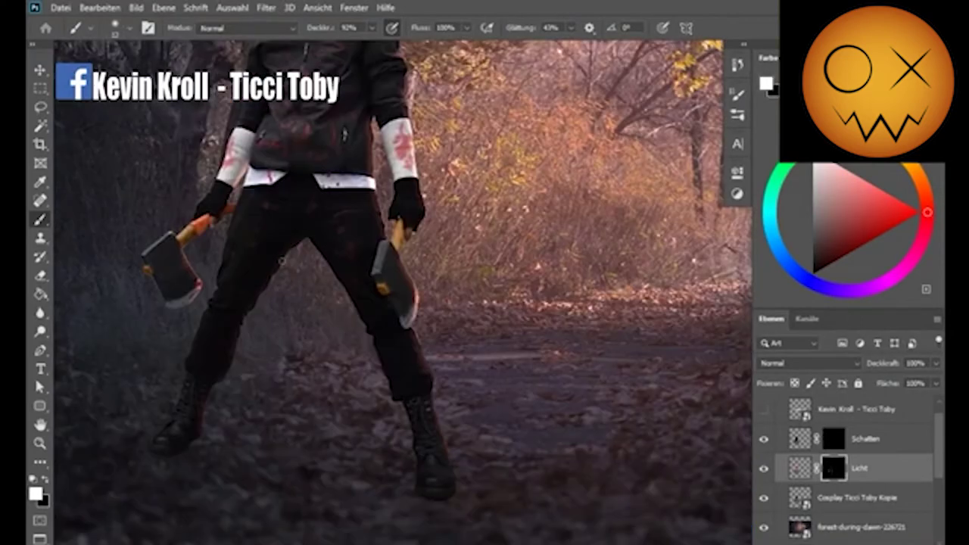
pyautogui.scroll(2, 471, 342)
# Paint shadow strokes over the figure's left torso, arm and jacket on the Schatten mask
pyautogui.click(793, 436)
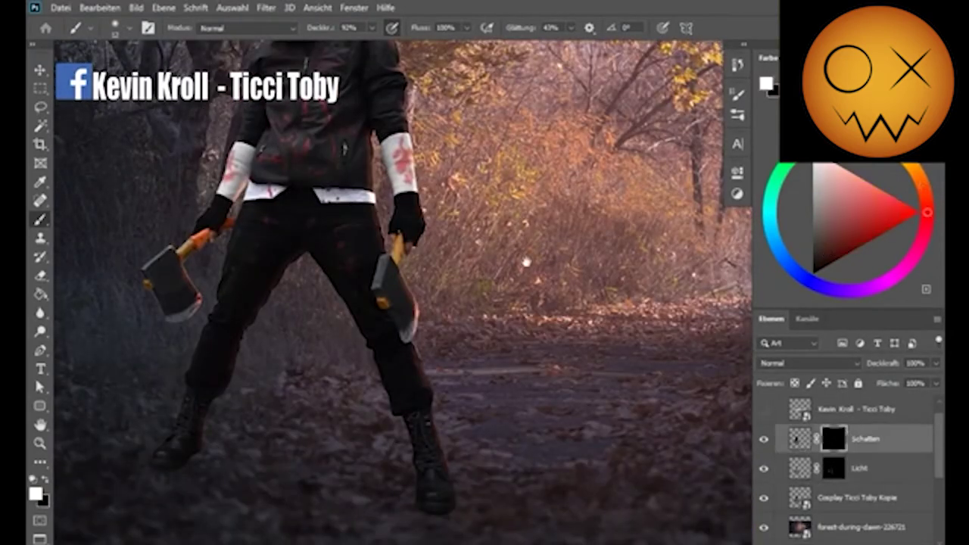
pyautogui.moveTo(333, 201); pyautogui.dragTo(244, 321)
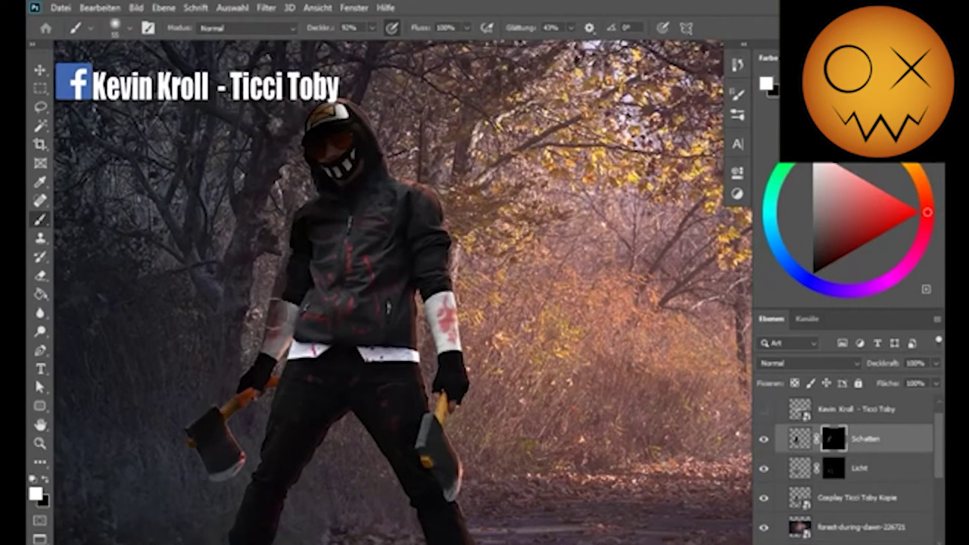
pyautogui.moveTo(322, 263); pyautogui.dragTo(310, 434)
pyautogui.rightClick(371, 310)
pyautogui.press('Escape')
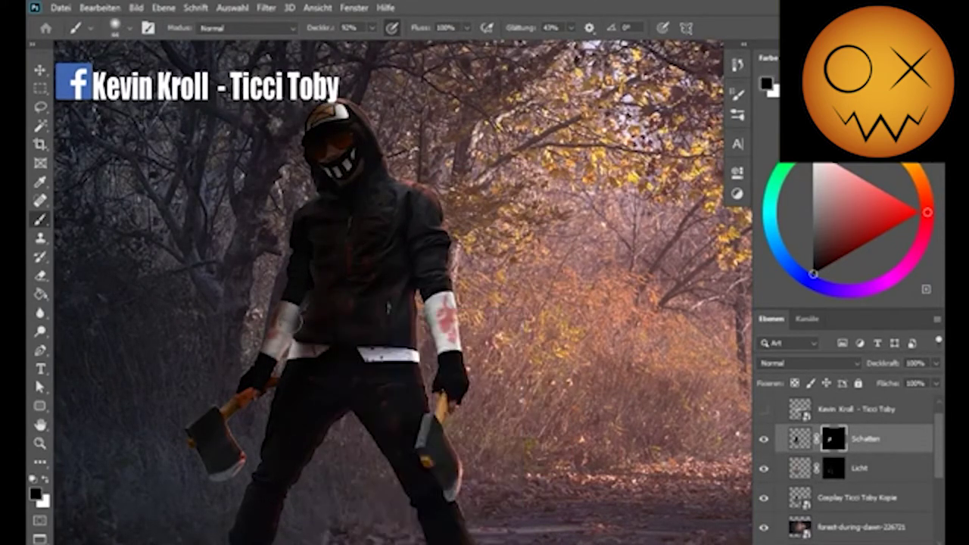
pyautogui.rightClick(368, 310)
pyautogui.press('Return')
# Switch the painting colour to black and choose the Soft Round brush
pyautogui.press('x')
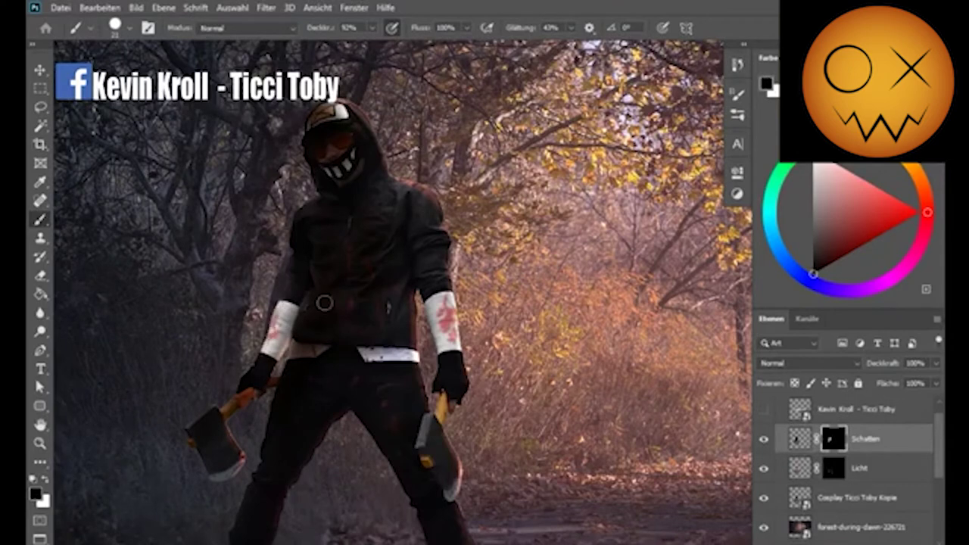
pyautogui.rightClick(612, 304)
pyautogui.doubleClick(681, 457)
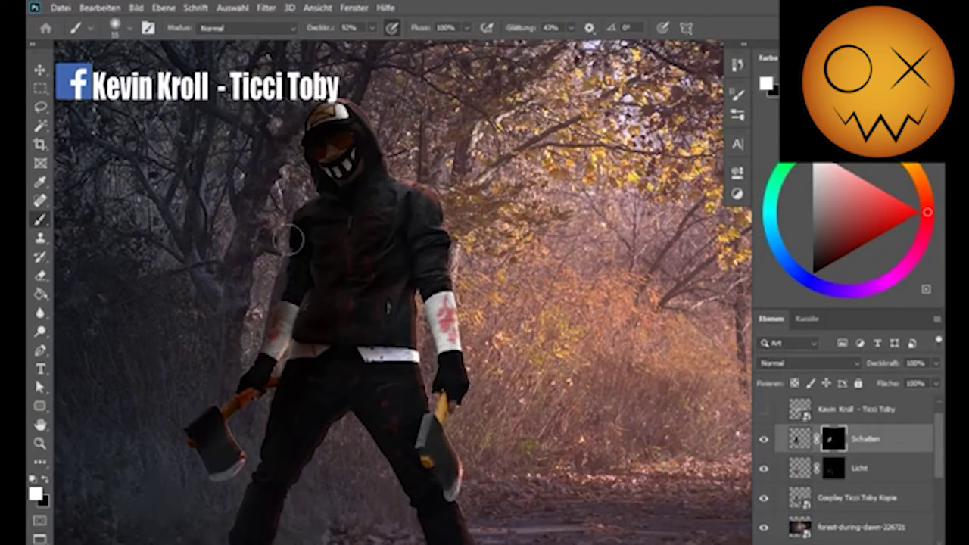
pyautogui.rightClick(484, 265)
pyautogui.doubleClick(564, 438)
pyautogui.scroll(-3, 417, 331)
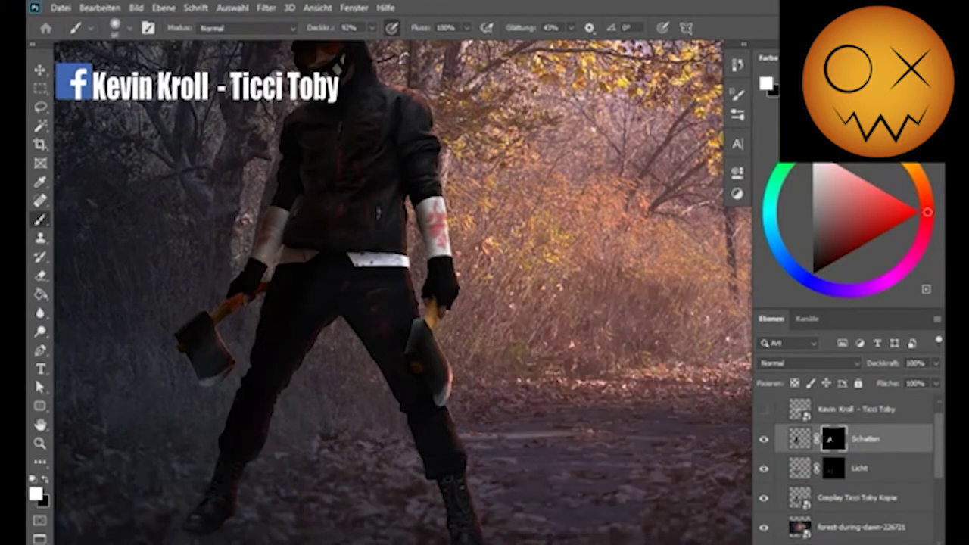
# Check the brush size, set the painting colour back to white, and zoom out to the whole figure
pyautogui.press('x')
pyautogui.rightClick(352, 396)
pyautogui.rightClick(389, 304)
pyautogui.rightClick(576, 301)
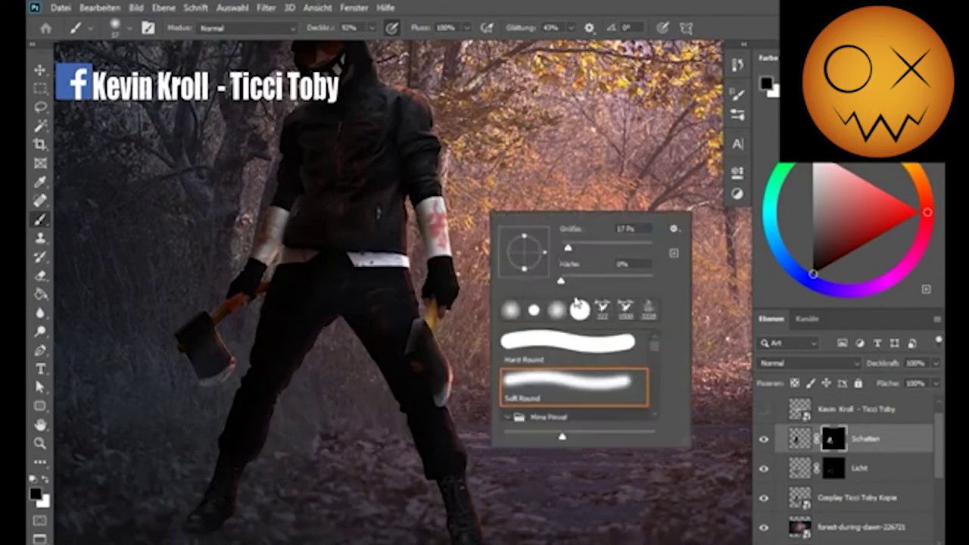
pyautogui.press('x')
pyautogui.scroll(2, 418, 195)
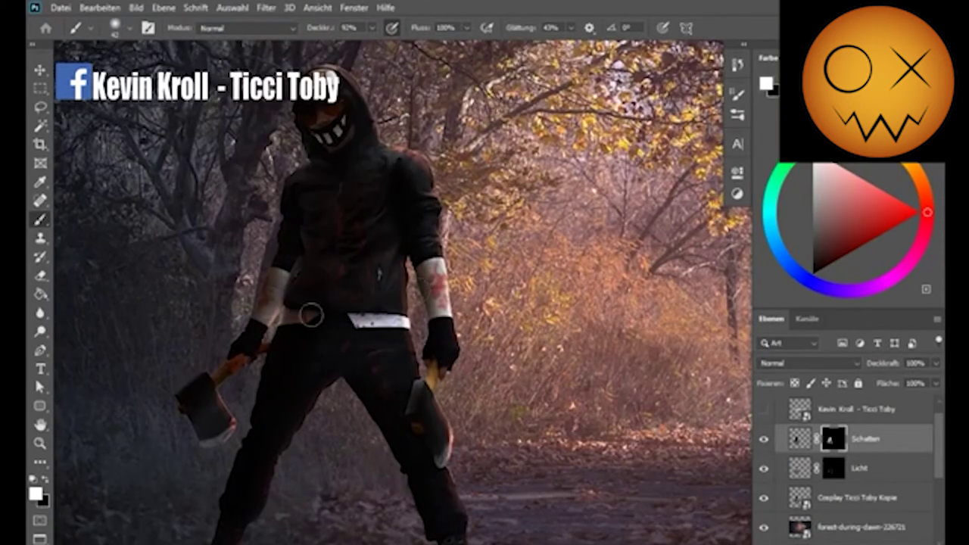
pyautogui.rightClick(320, 217)
pyautogui.press('Escape')
pyautogui.press('z')
pyautogui.scroll(-3, 538, 265)
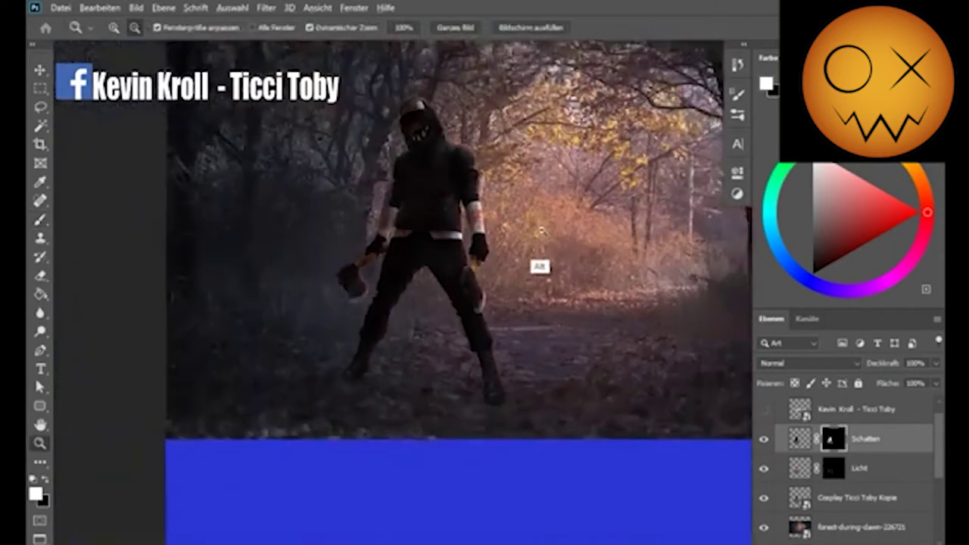
pyautogui.rightClick(612, 260)
pyautogui.press('Escape')
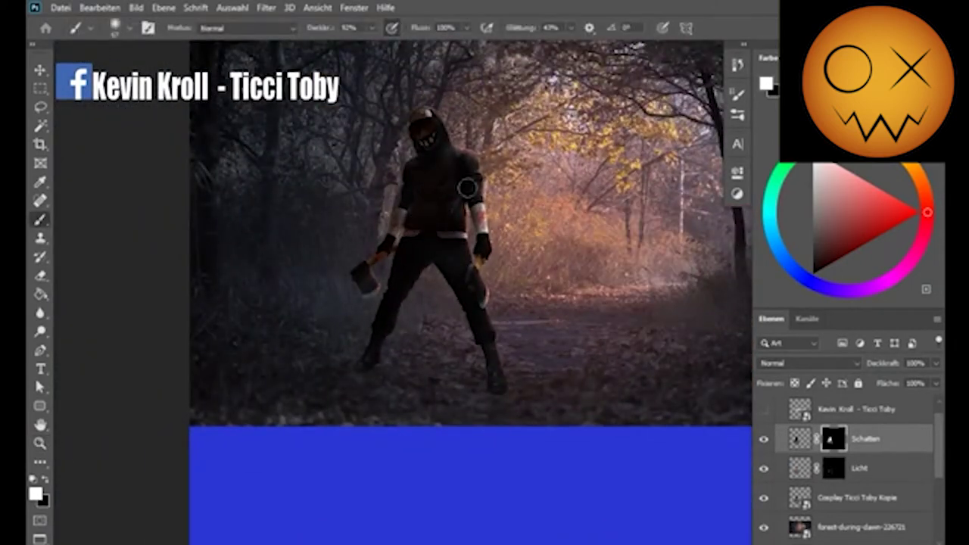
# Blend Schatten as Abdunkeln, swap back to white, and move to the Licht layer
pyautogui.click(808, 363)
pyautogui.click(791, 228)
pyautogui.press('x')
pyautogui.rightClick(407, 333)
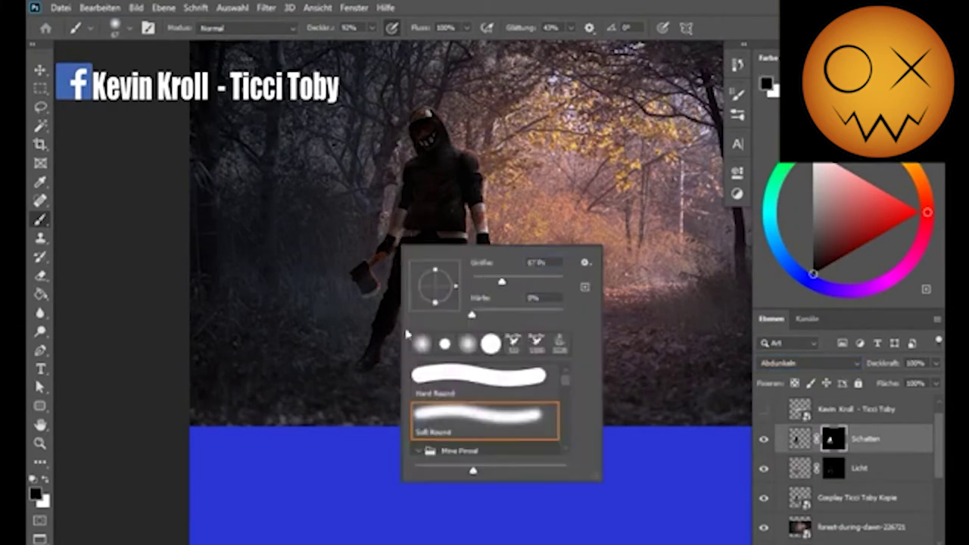
pyautogui.press('Escape')
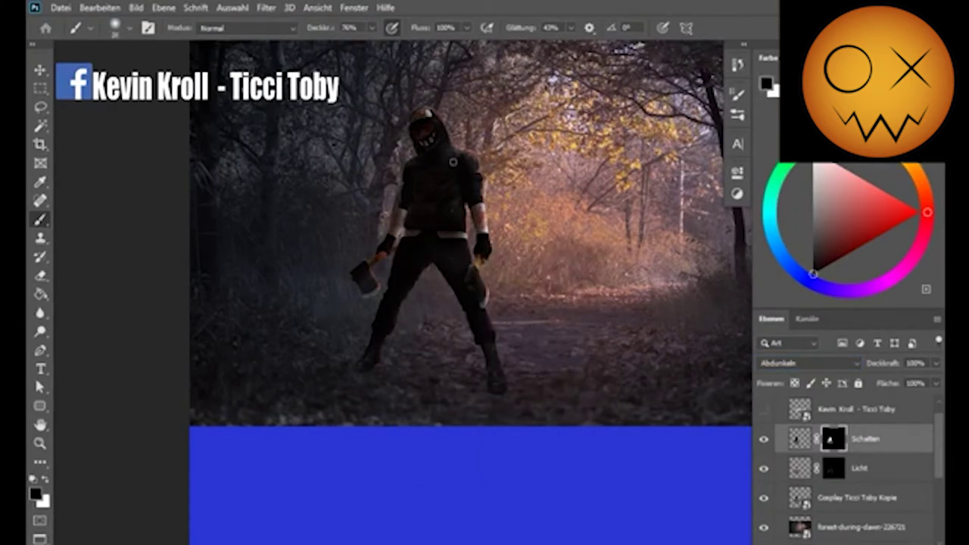
pyautogui.press('x')
pyautogui.hotkey('alt', '[')
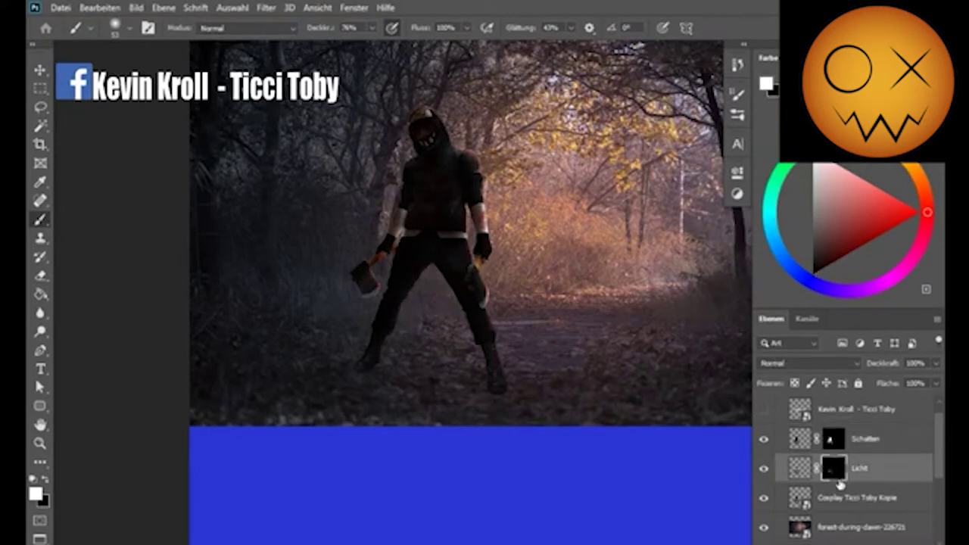
pyautogui.click(808, 363)
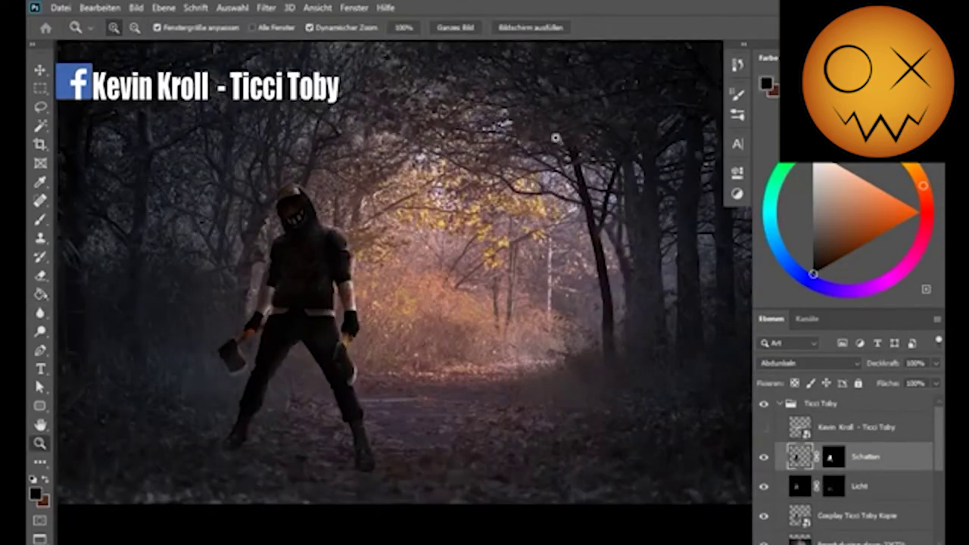
# Select the Licht layer's mask with the brush and pick a peach light colour
pyautogui.click(780, 485)
pyautogui.press('b')
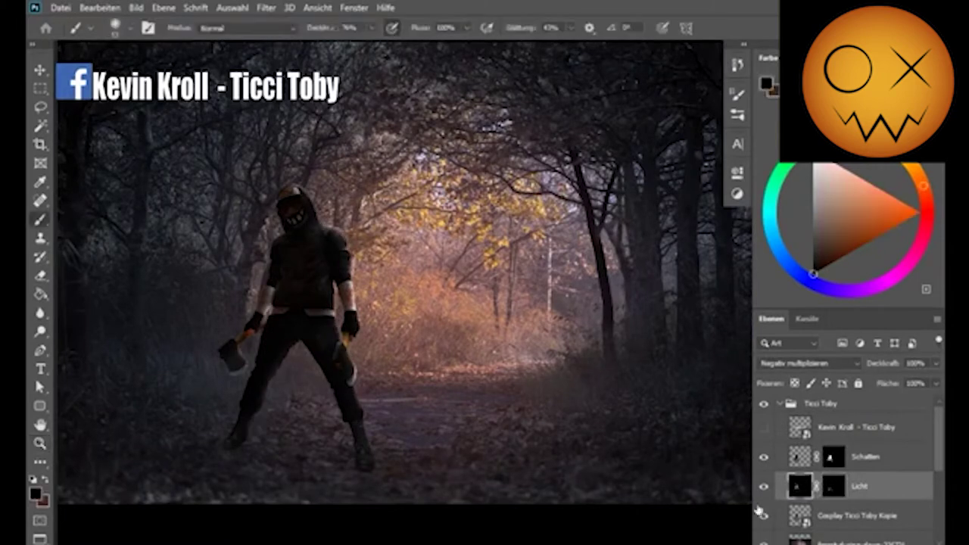
pyautogui.hotkey('ctrl', '\\')
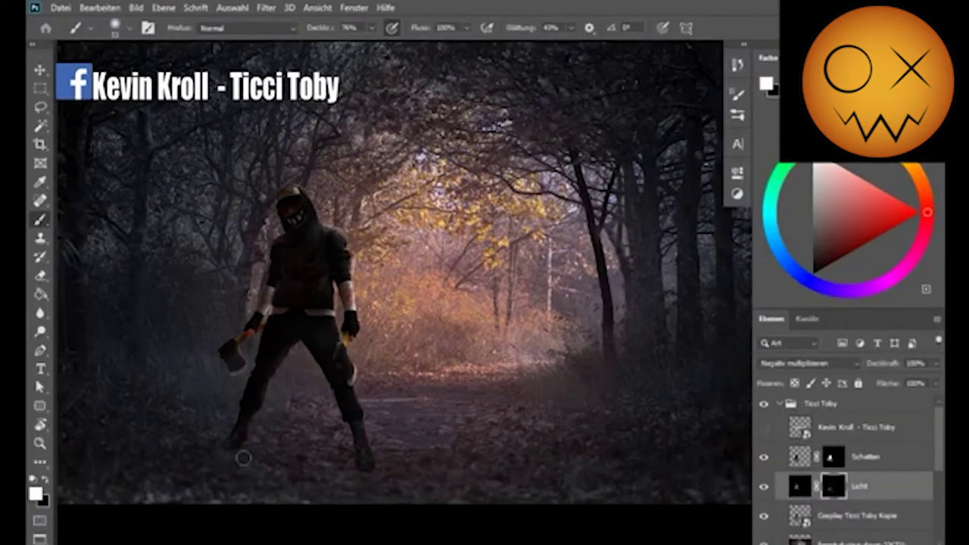
pyautogui.click(837, 203)
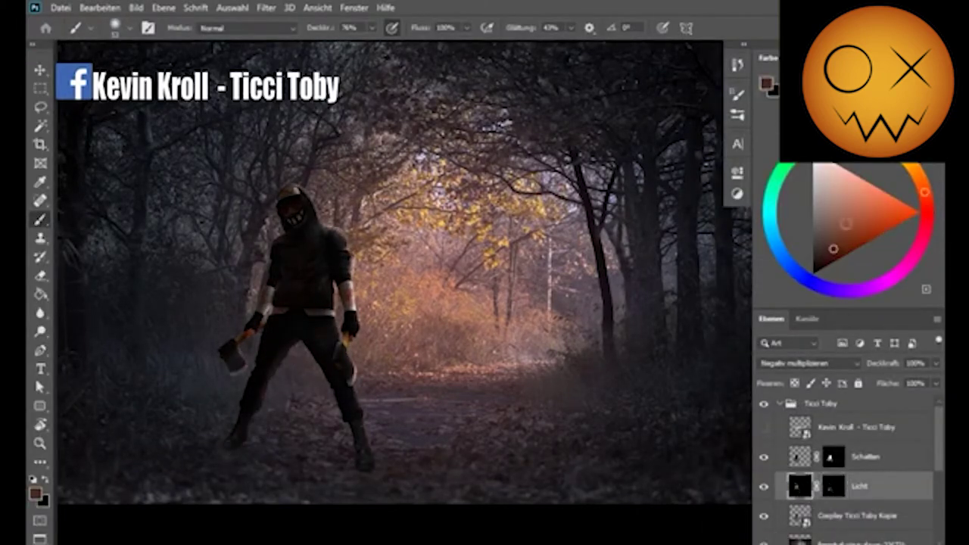
pyautogui.rightClick(484, 349)
pyautogui.press('Escape')
# Create a new clipped layer for painted light, delete the excess, and review the History panel
pyautogui.hotkey('ctrl', 'shift', 'alt', 'n')
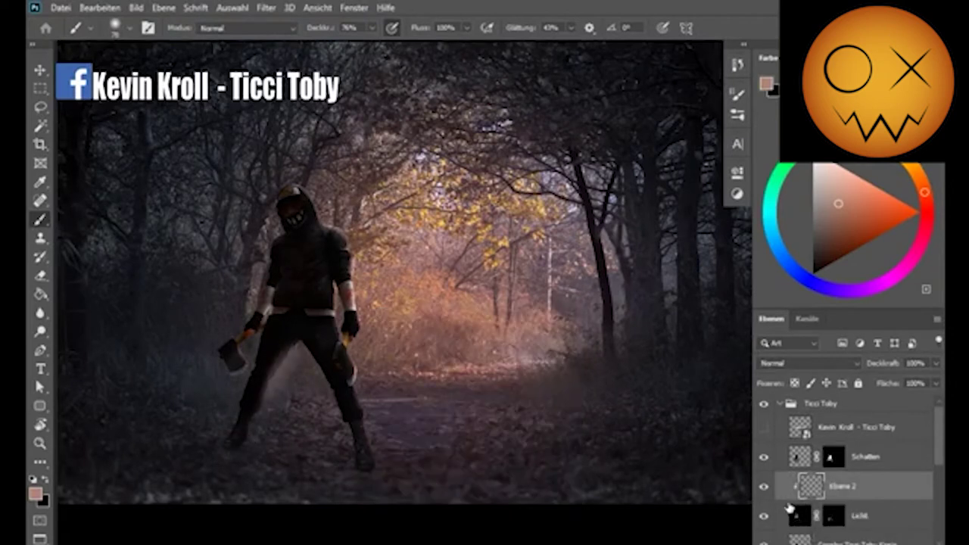
pyautogui.rightClick(789, 509)
pyautogui.press('Escape')
pyautogui.press('Delete')
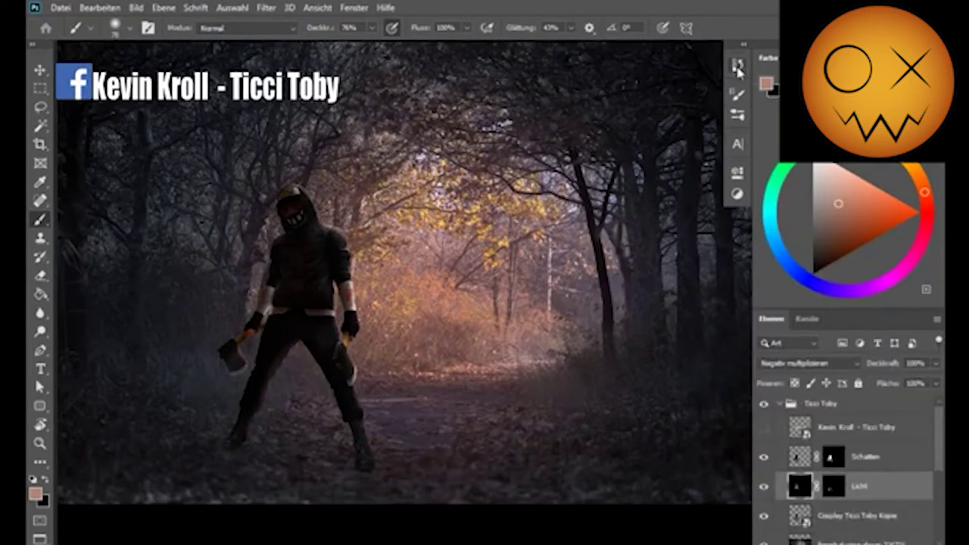
pyautogui.click(738, 68)
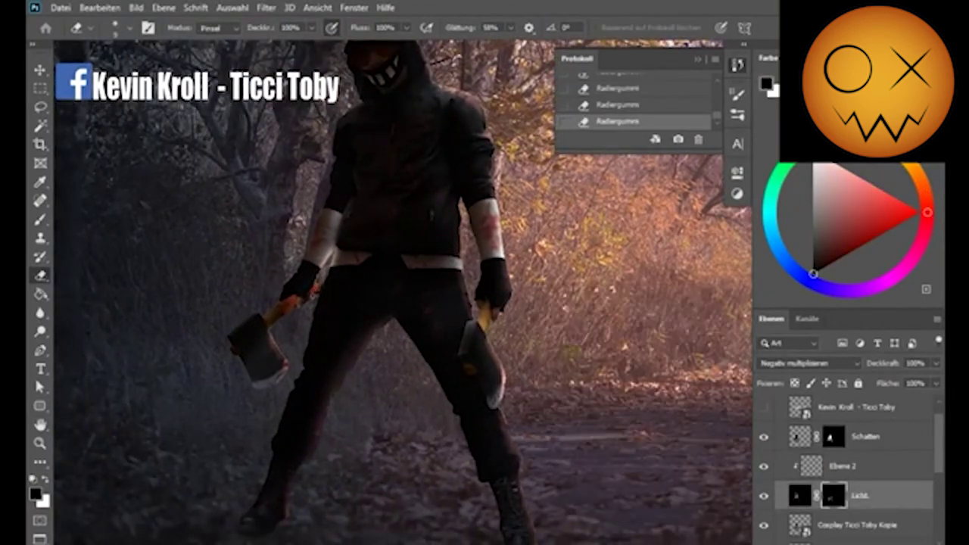
# Select the Schatten layer, switch to black, and zoom out to view the whole image
pyautogui.click(797, 439)
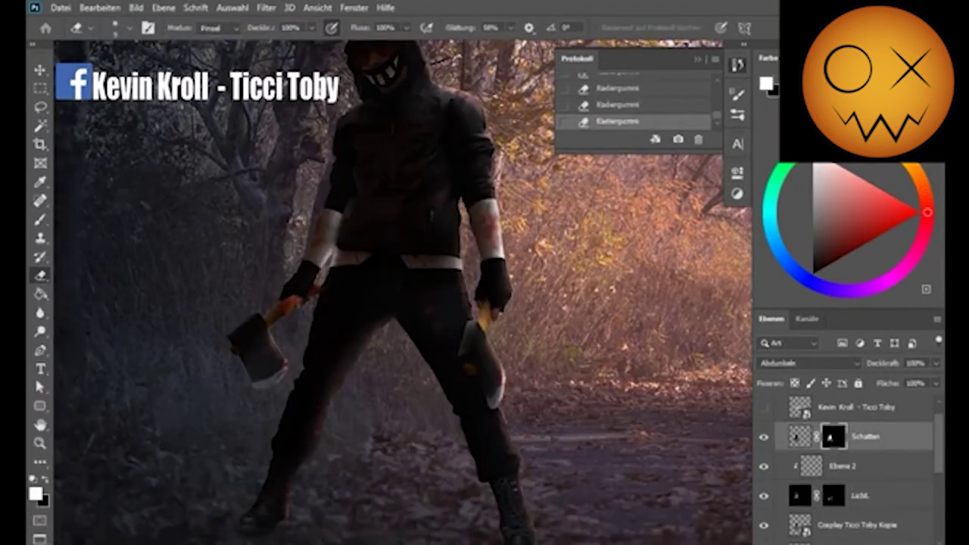
pyautogui.press('x')
pyautogui.scroll(-3, 271, 335)
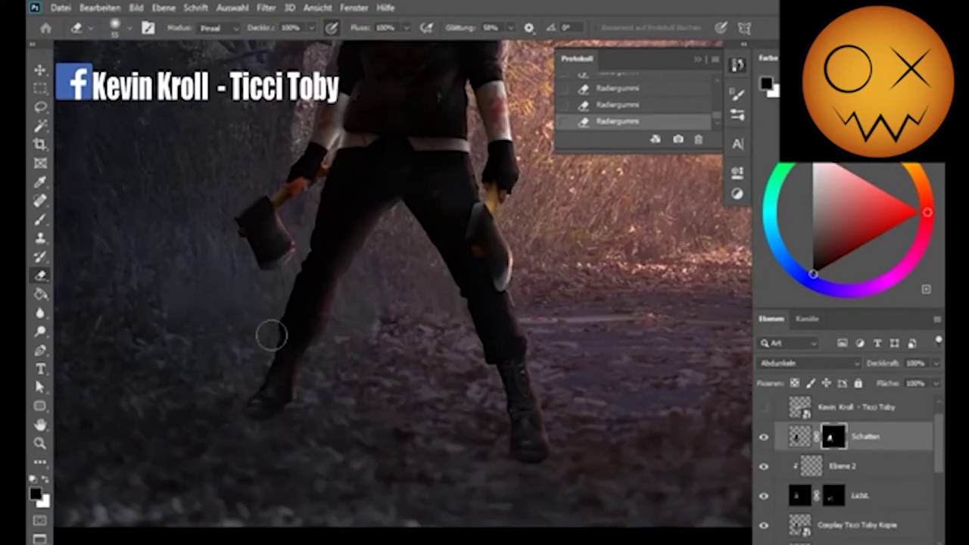
pyautogui.scroll(4, 401, 287)
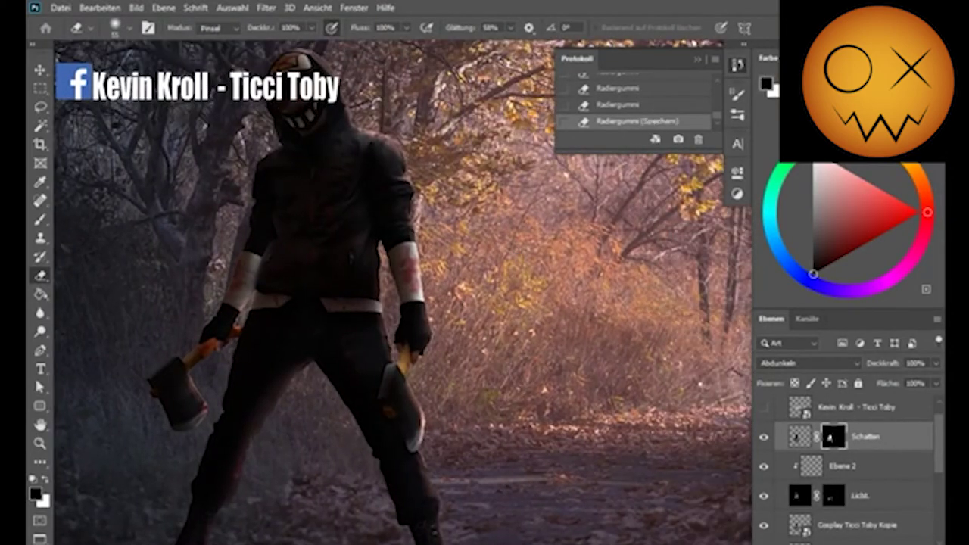
pyautogui.press('z')
pyautogui.hotkey('ctrl', '-')
pyautogui.hotkey('ctrl', '-')
pyautogui.hotkey('ctrl', '-')
# Add a Hue/Saturation adjustment lowering the forest background's saturation and lightness
pyautogui.scroll(-3, 921, 470)
pyautogui.click(863, 461)
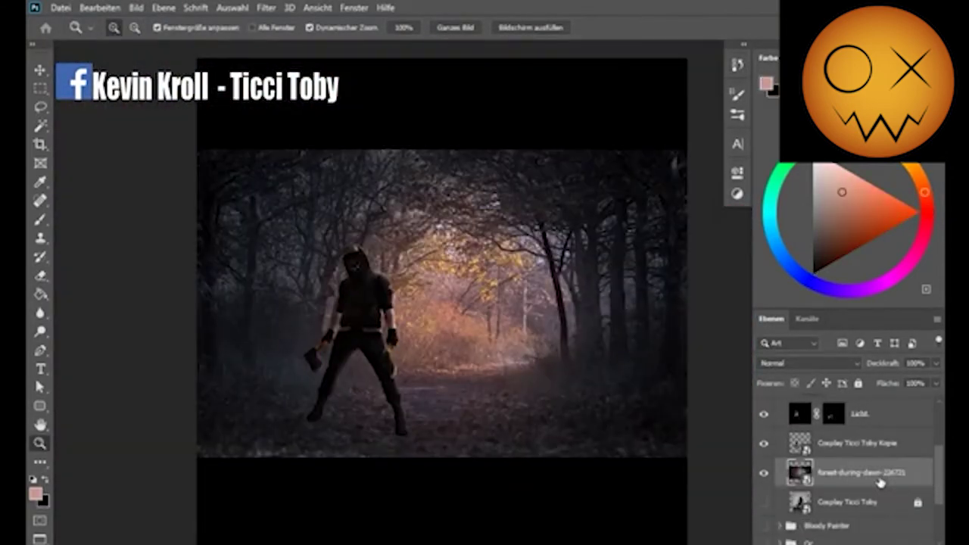
pyautogui.press('f')
pyautogui.press('f')
pyautogui.click(605, 221)
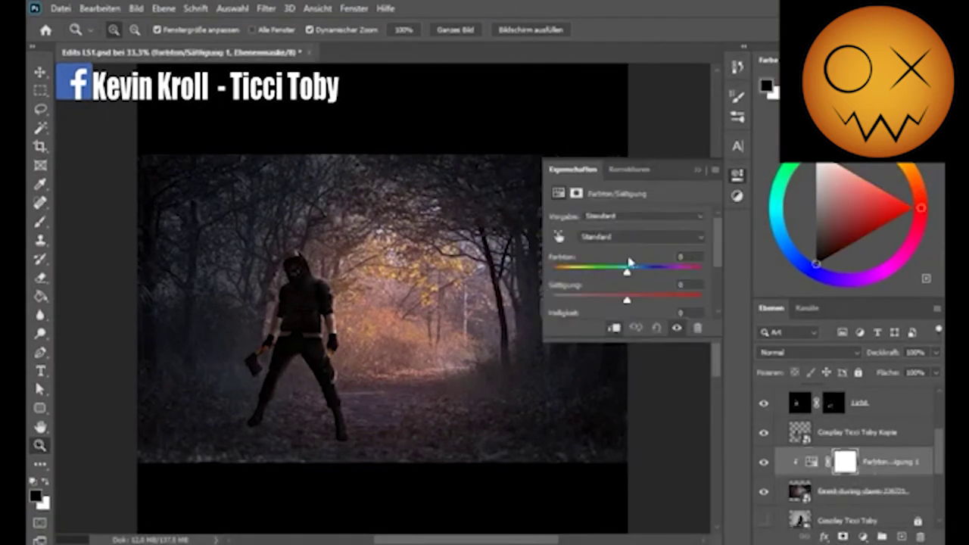
pyautogui.moveTo(625, 272); pyautogui.dragTo(619, 303)
pyautogui.hotkey('ctrl', '2')
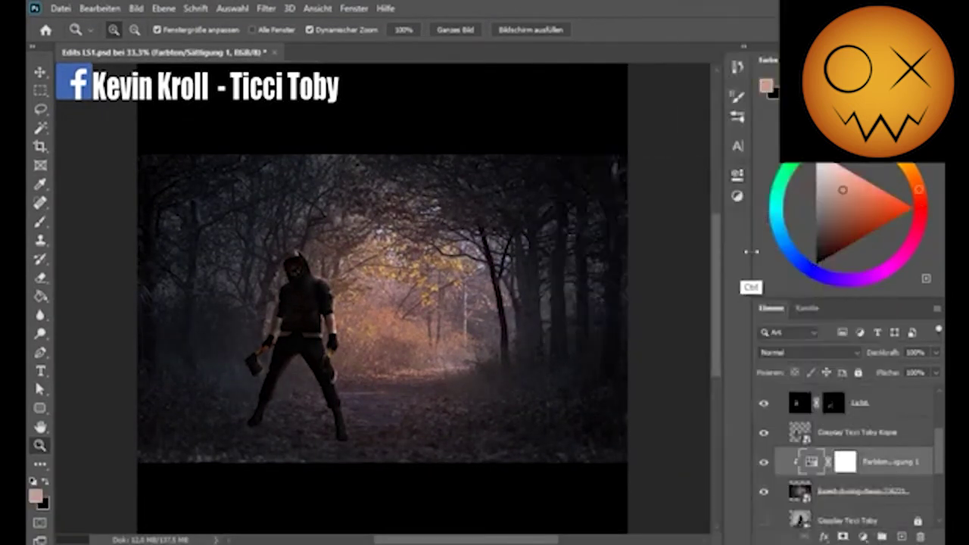
# Add a new layer in the Ticci Toby group and ready the gradient tool with default black and white
pyautogui.rightClick(40, 408)
pyautogui.click(85, 419)
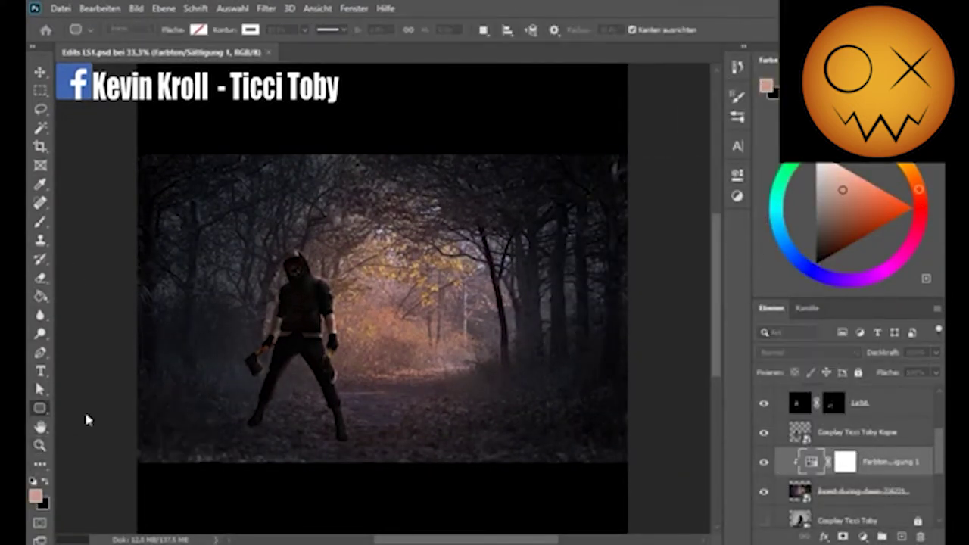
pyautogui.scroll(5, 833, 493)
pyautogui.click(855, 411)
pyautogui.hotkey('ctrl', 'shift', 'alt', 'n')
pyautogui.hotkey('shift', 'g')
pyautogui.press('d')
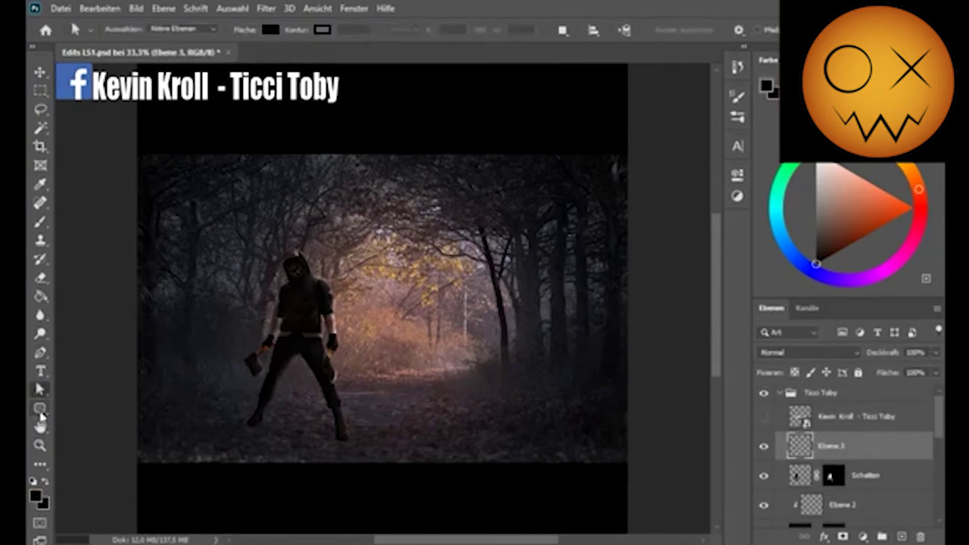
# Build a custom dark gradient in the Gradient Editor for the edge vignette
pyautogui.click(161, 31)
pyautogui.press('Escape')
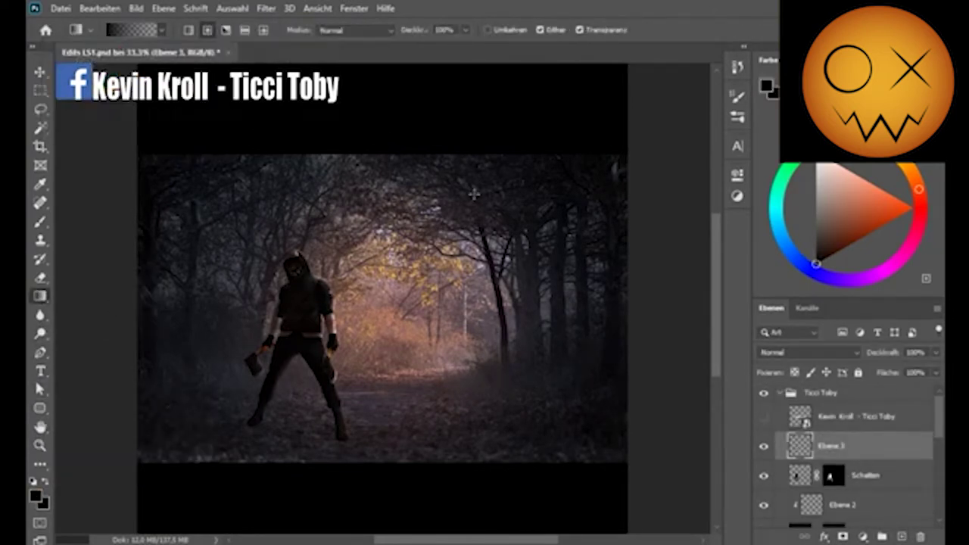
pyautogui.click(133, 30)
pyautogui.moveTo(771, 277); pyautogui.dragTo(870, 277)
pyautogui.click(861, 209)
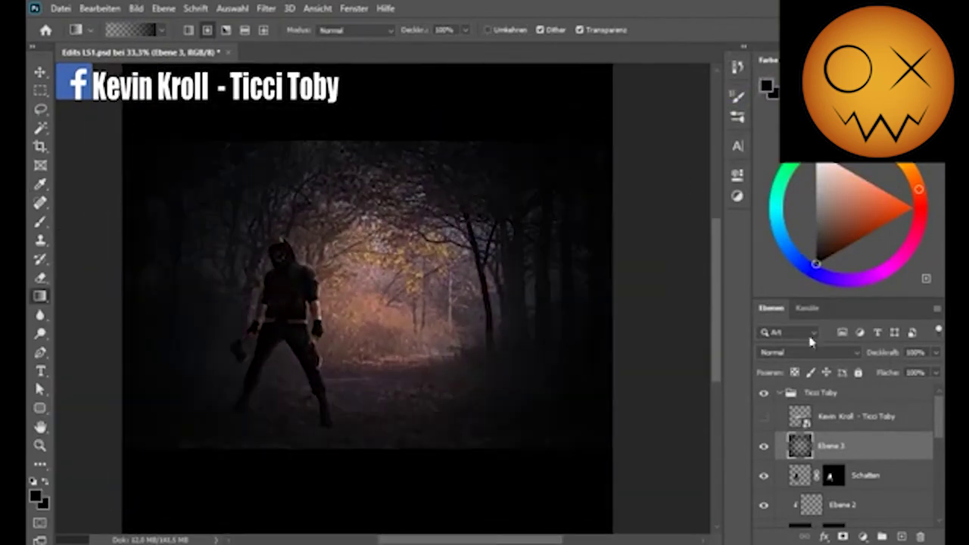
pyautogui.click(809, 352)
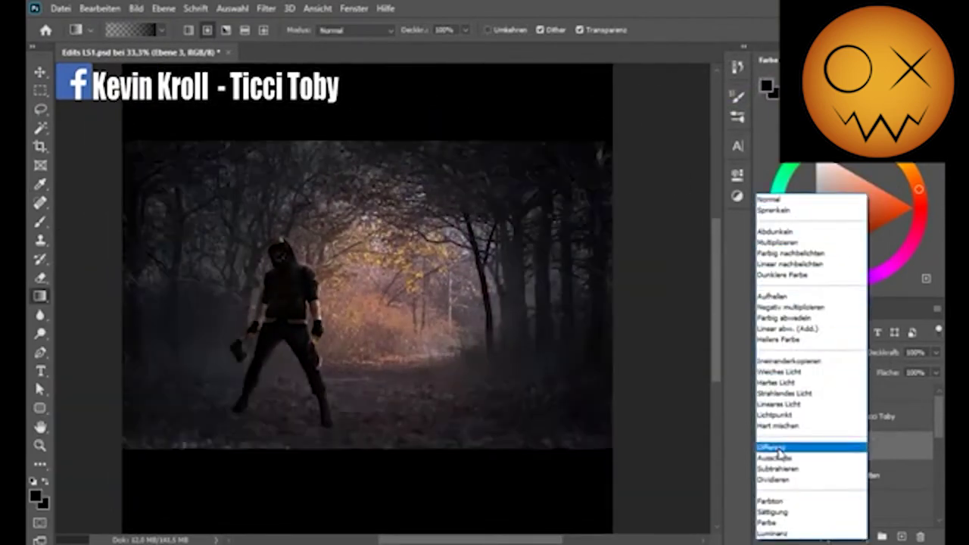
# Blend Ebene 4 as Farbig nachbelichten and Ebene 5 as Multiplizieren
pyautogui.click(768, 199)
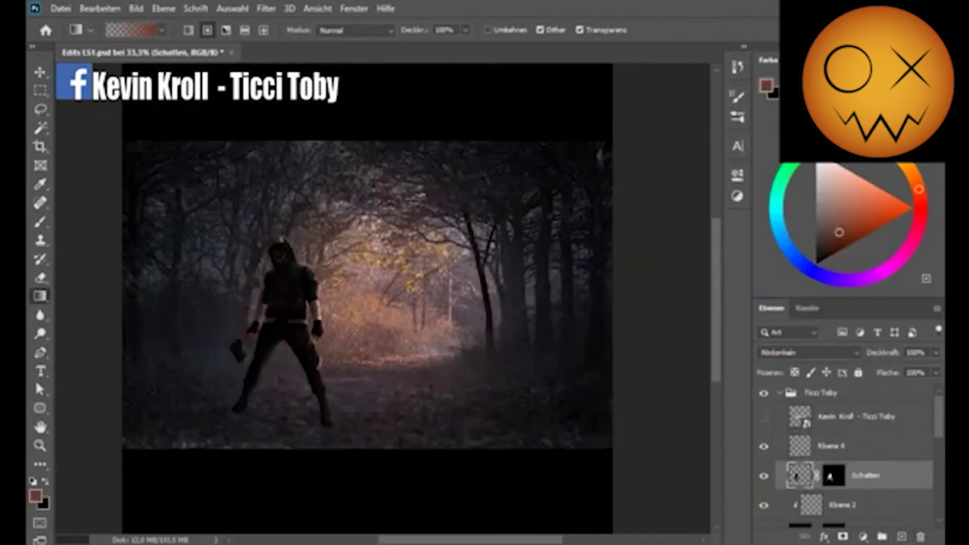
pyautogui.click(808, 352)
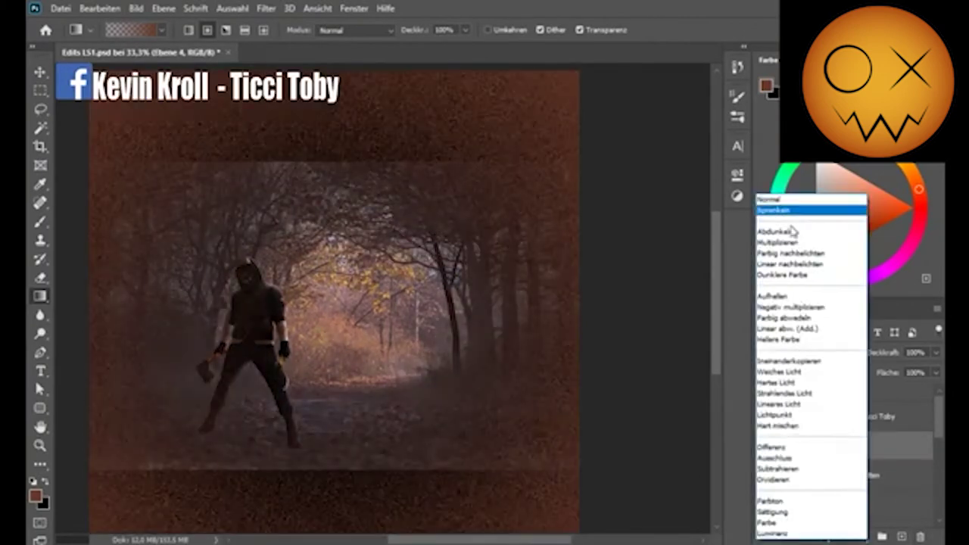
pyautogui.click(802, 251)
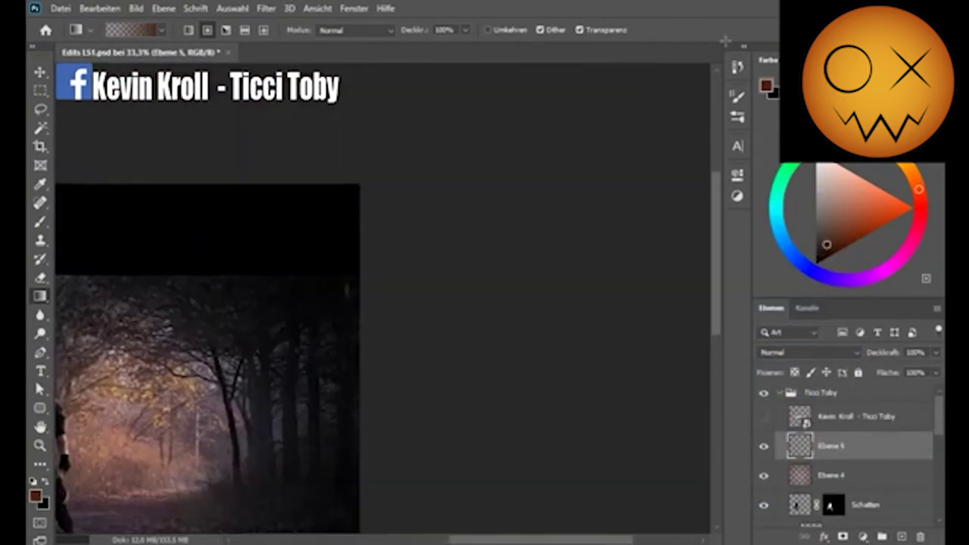
pyautogui.click(808, 352)
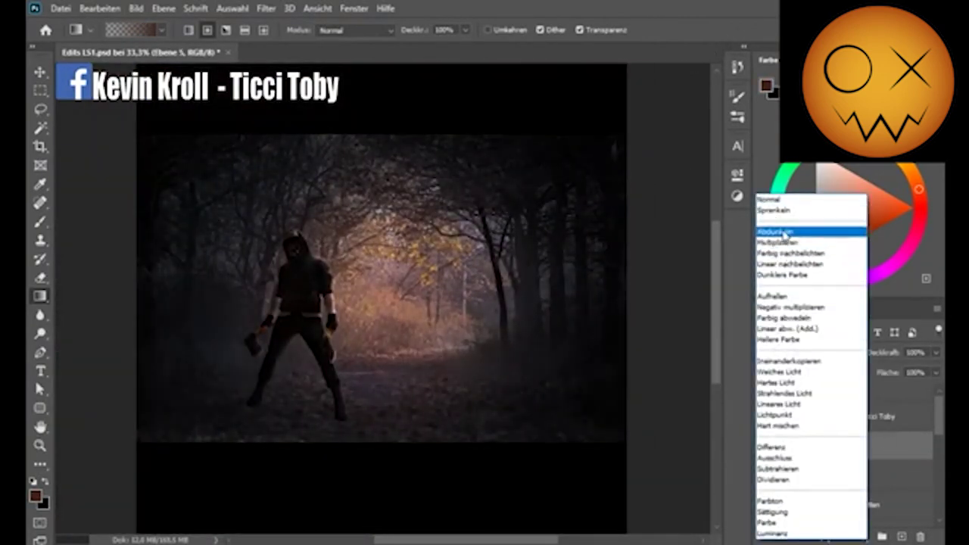
pyautogui.click(780, 242)
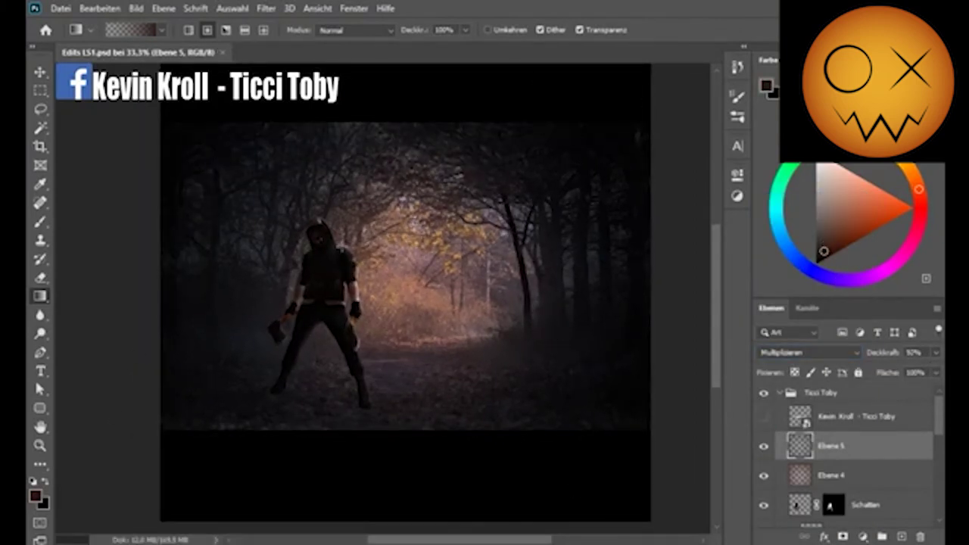
# Paint a reddish dark wash across the lower foreground and blend that layer as Multiplizieren
pyautogui.hscroll(2, 297, 206)
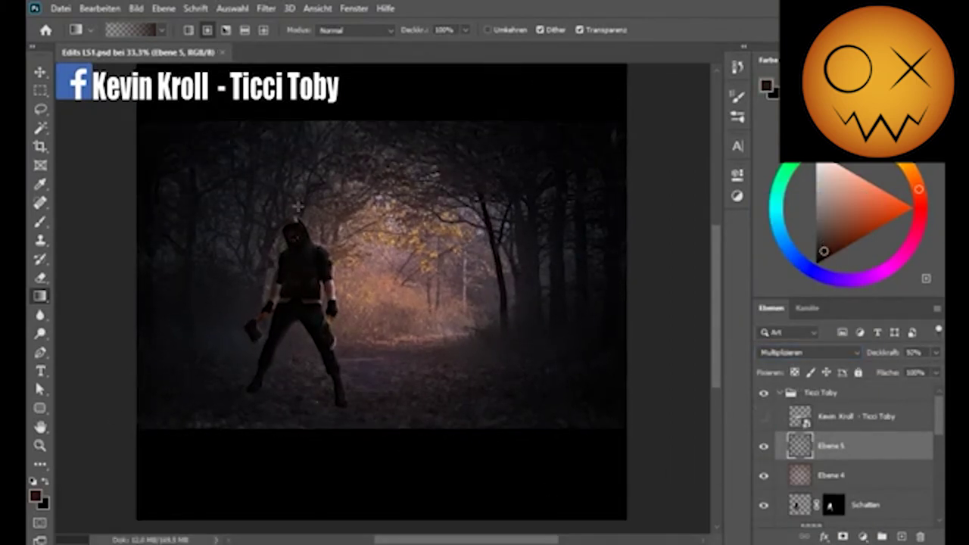
pyautogui.press('b')
pyautogui.rightClick(461, 387)
pyautogui.press('Escape')
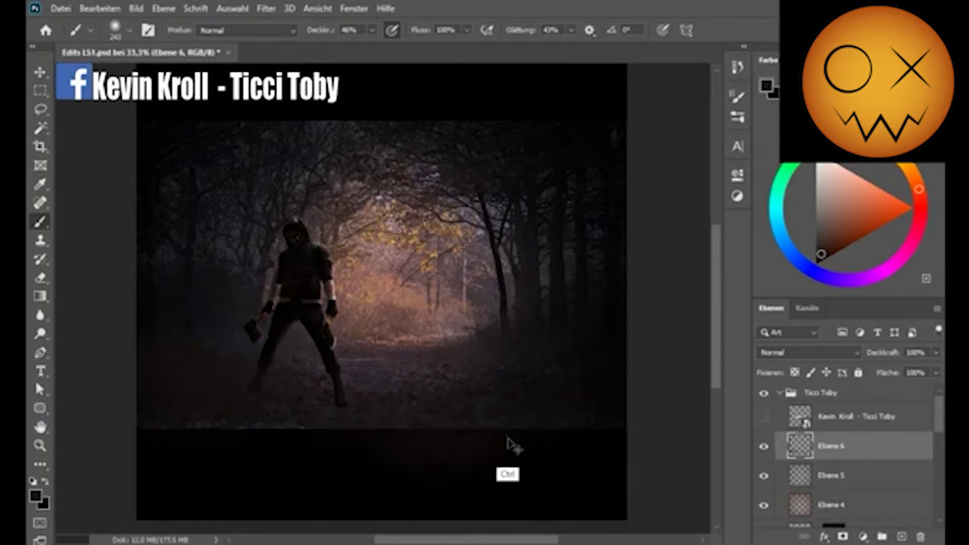
pyautogui.moveTo(286, 457); pyautogui.dragTo(473, 429)
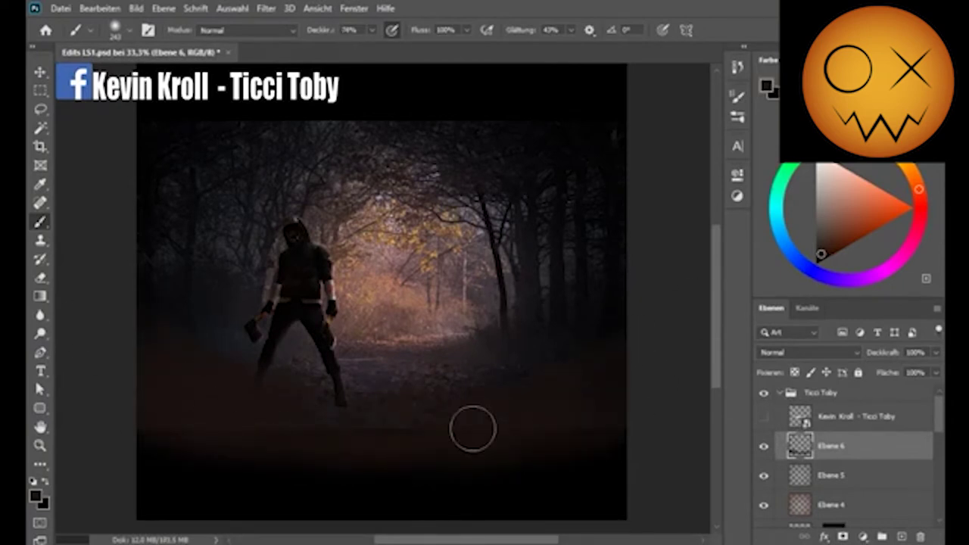
pyautogui.click(835, 354)
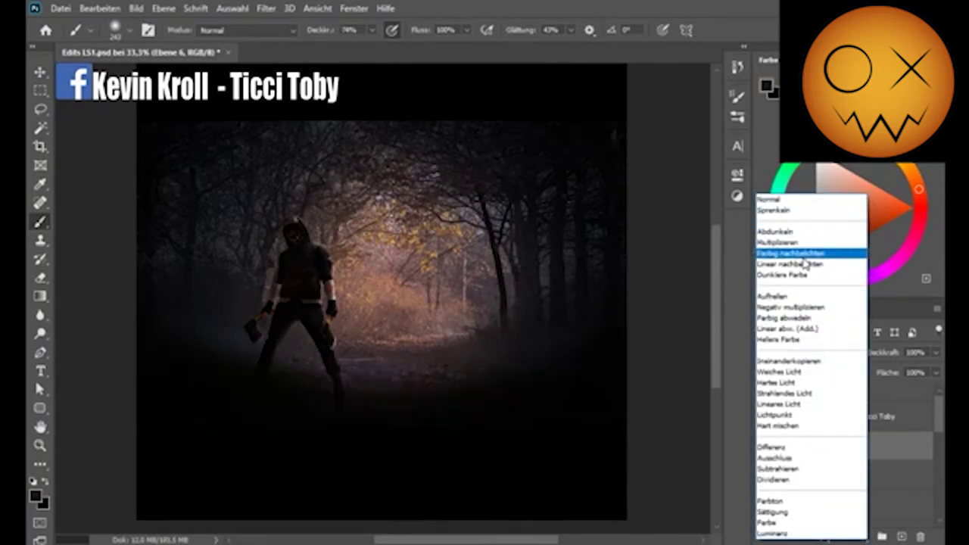
pyautogui.click(790, 242)
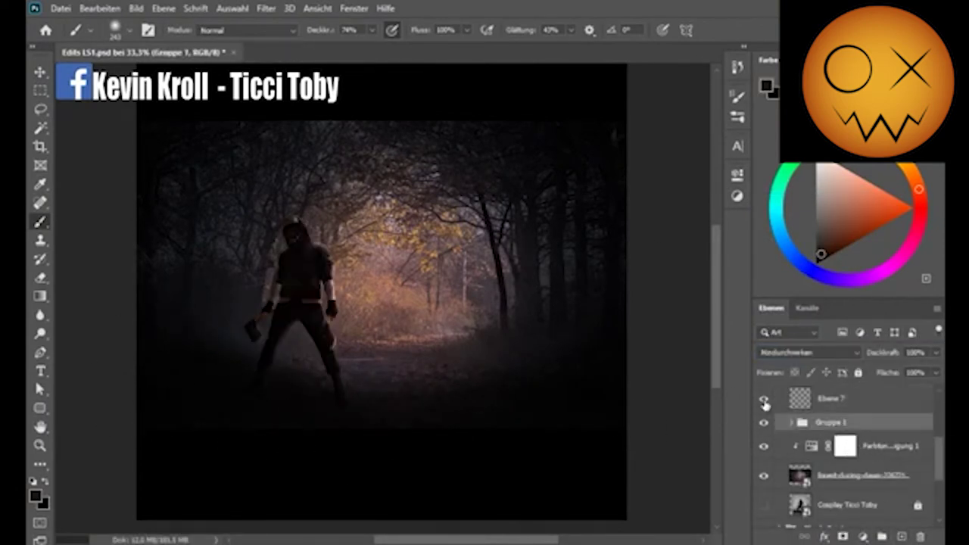
# Delete the empty Ebene 7, rename the group to Toby, mask the group, and save
pyautogui.click(920, 536)
pyautogui.press('Return')
pyautogui.press('Return')
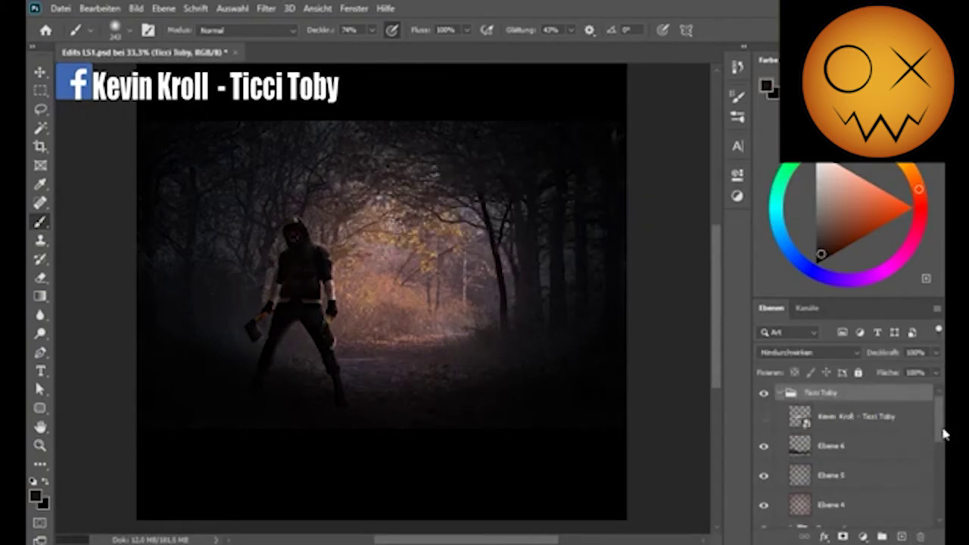
pyautogui.moveTo(939, 432); pyautogui.dragTo(939, 462)
pyautogui.doubleClick(851, 426)
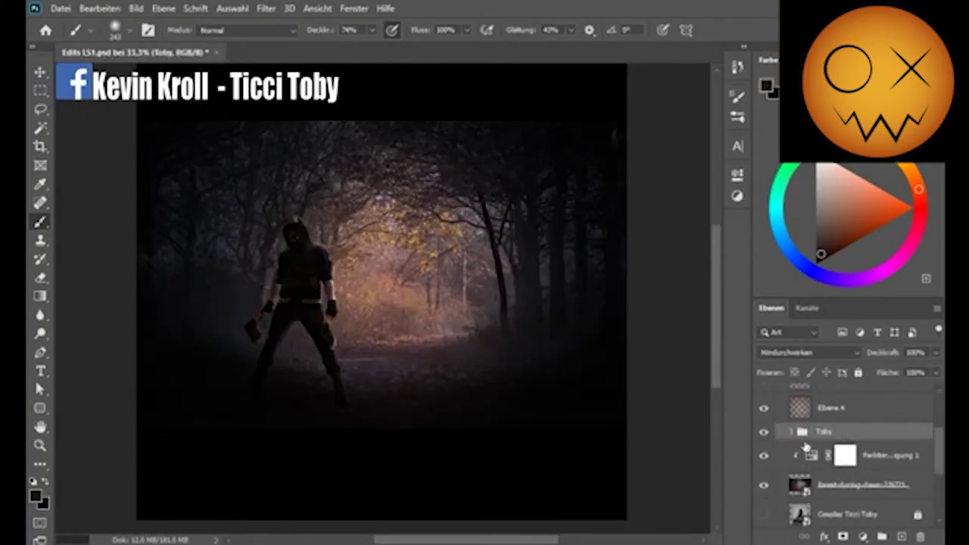
pyautogui.click(844, 537)
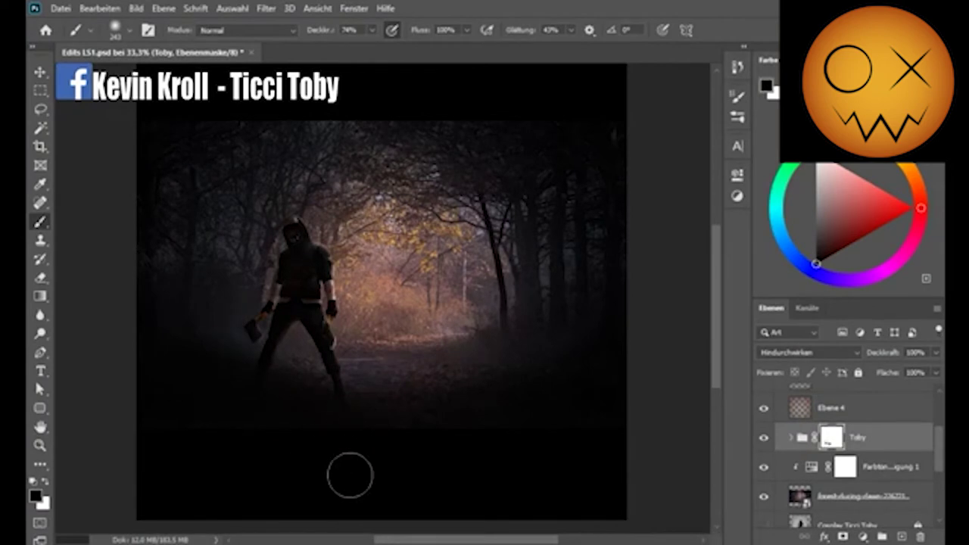
pyautogui.hscroll(-1, 349, 475)
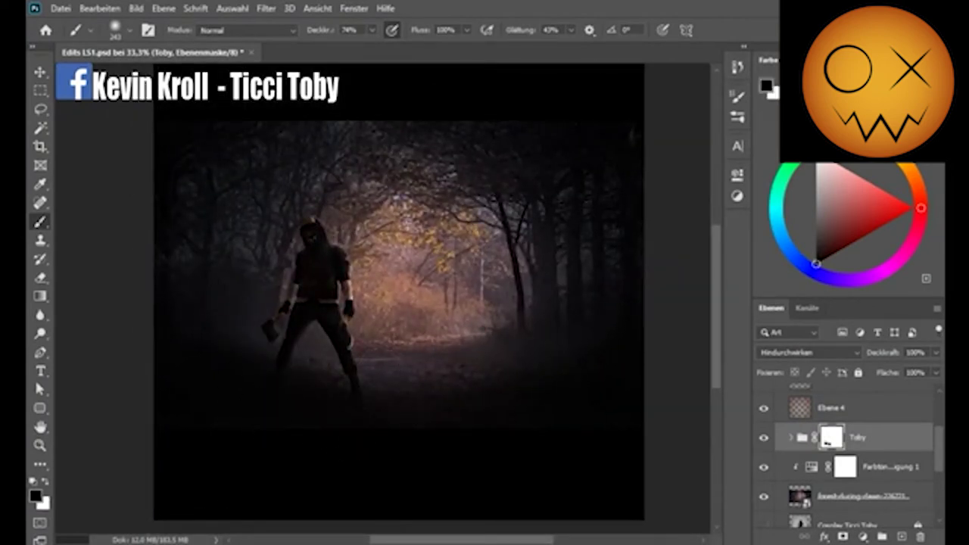
pyautogui.hotkey('ctrl', 's')
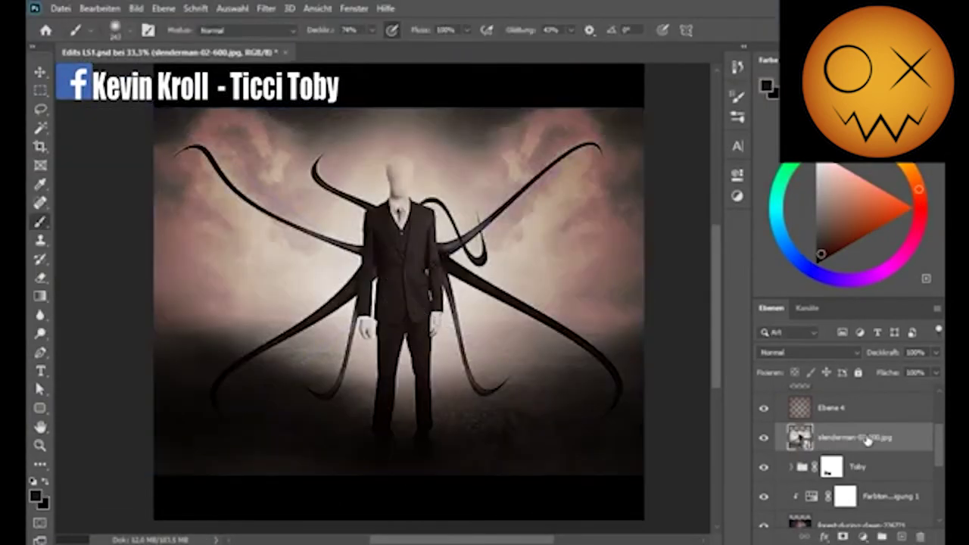
# Put the Slenderman layer into a renamed group and lasso the ground beneath him
pyautogui.moveTo(864, 438); pyautogui.dragTo(833, 485)
pyautogui.hotkey('ctrl', 'g')
pyautogui.doubleClick(830, 486)
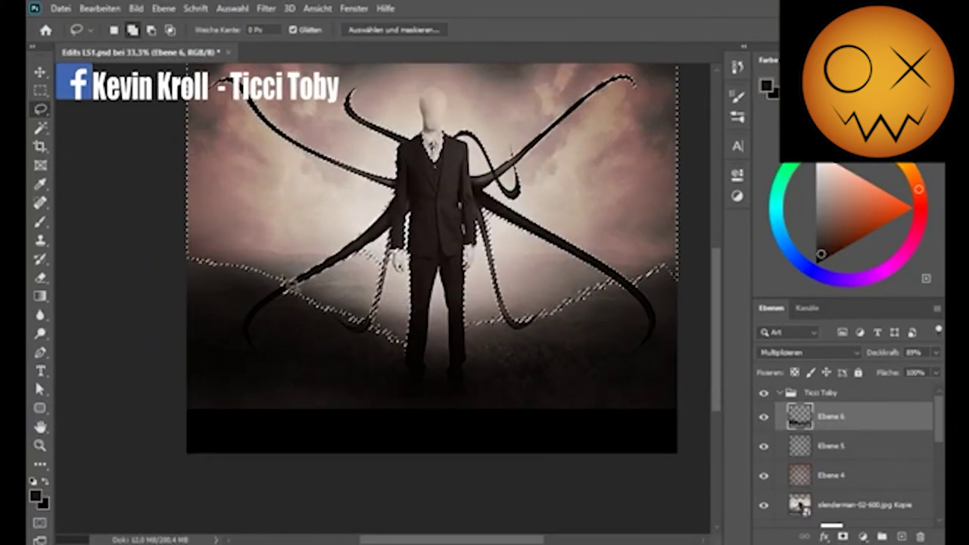
pyautogui.moveTo(313, 400)
pyautogui.mouseDown()
pyautogui.moveTo(475, 402)
pyautogui.moveTo(397, 330)
pyautogui.mouseUp()
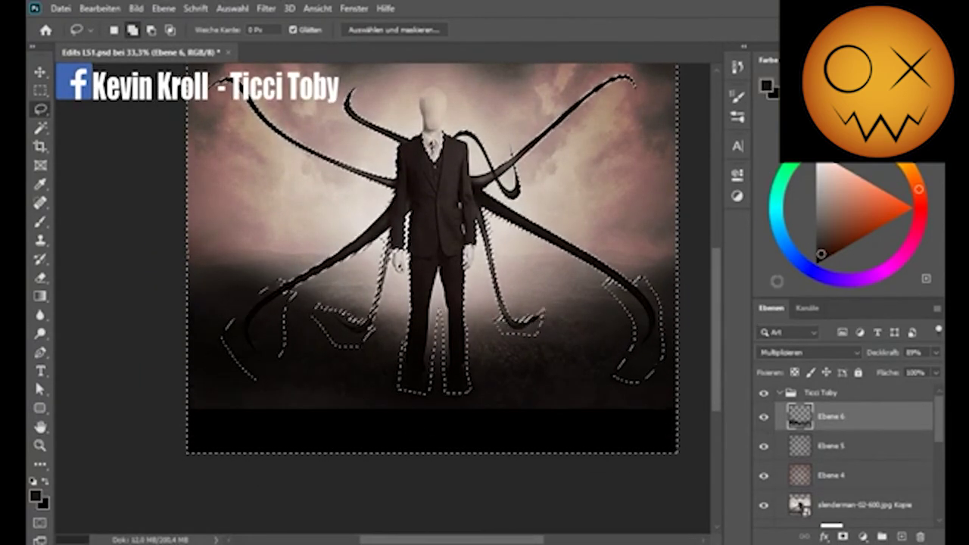
pyautogui.click(863, 504)
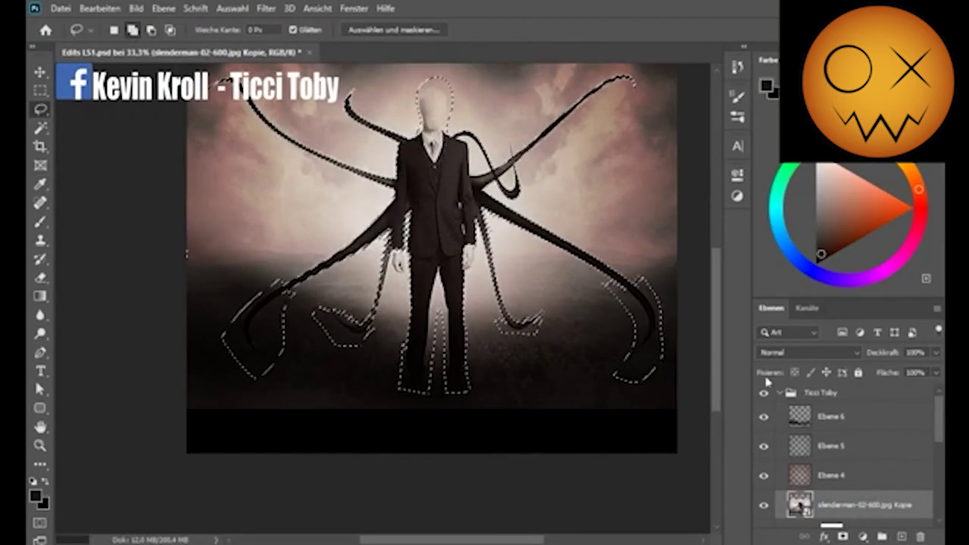
# Mask out the white patches beside the head and below the left hand
pyautogui.click(477, 157)
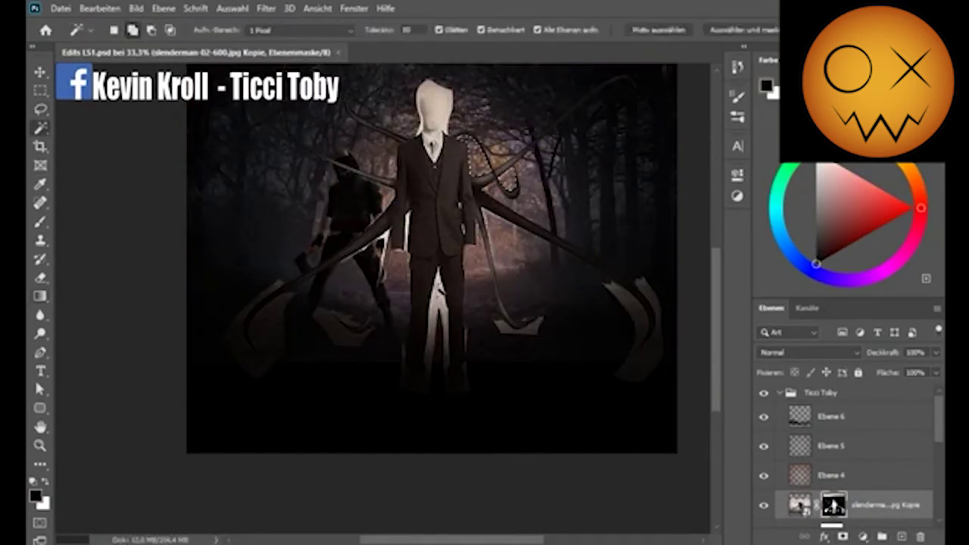
pyautogui.press('b')
pyautogui.rightClick(458, 262)
pyautogui.press('Escape')
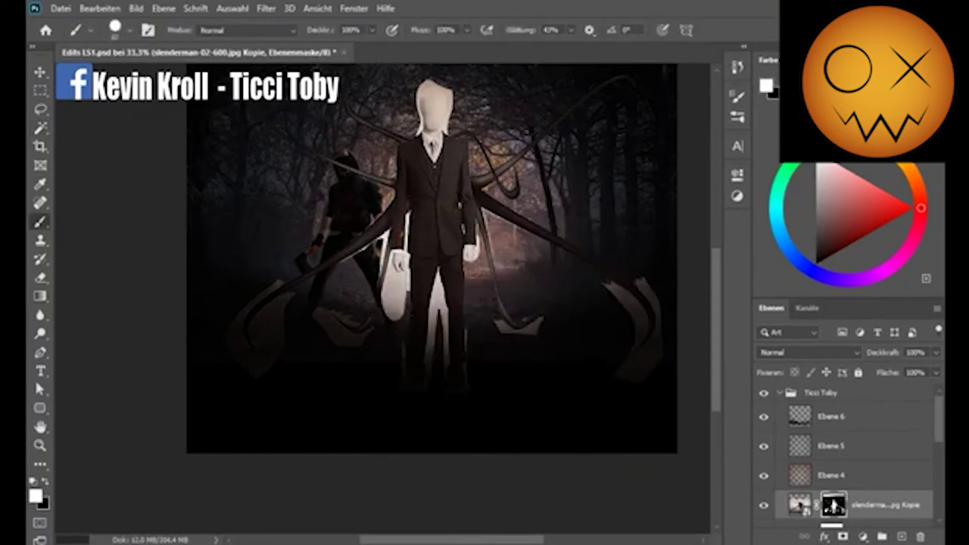
pyautogui.press('w')
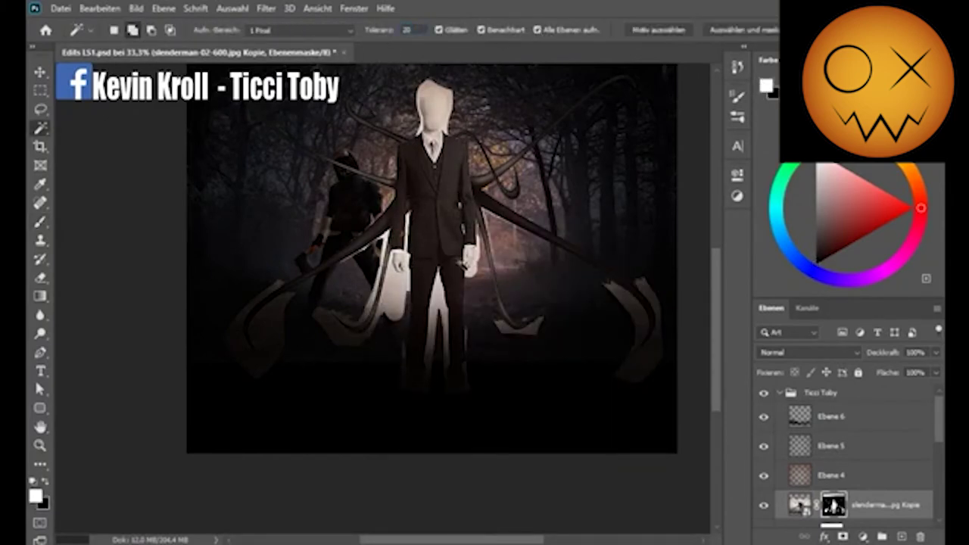
pyautogui.click(394, 295)
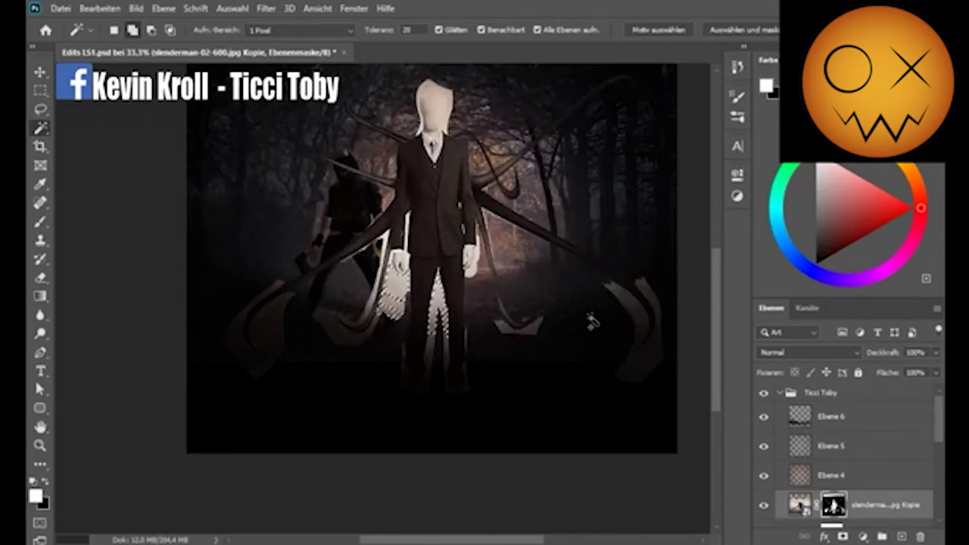
pyautogui.rightClick(40, 296)
pyautogui.click(98, 303)
pyautogui.click(393, 295)
pyautogui.hotkey('ctrl', 'd')
# Mask out light patches around the lower blade with a 12-pixel brush
pyautogui.press('b')
pyautogui.scroll(2, 386, 280)
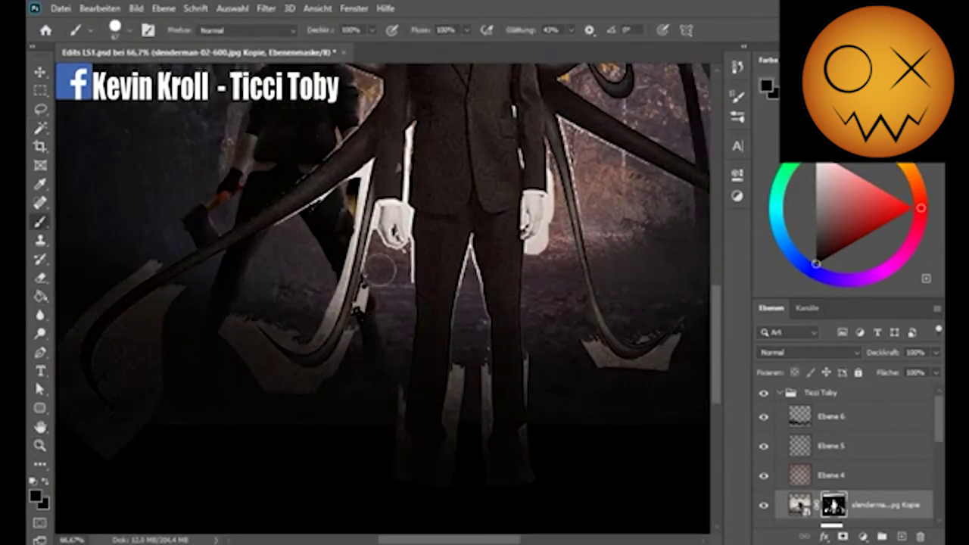
pyautogui.moveTo(380, 269); pyautogui.dragTo(307, 399)
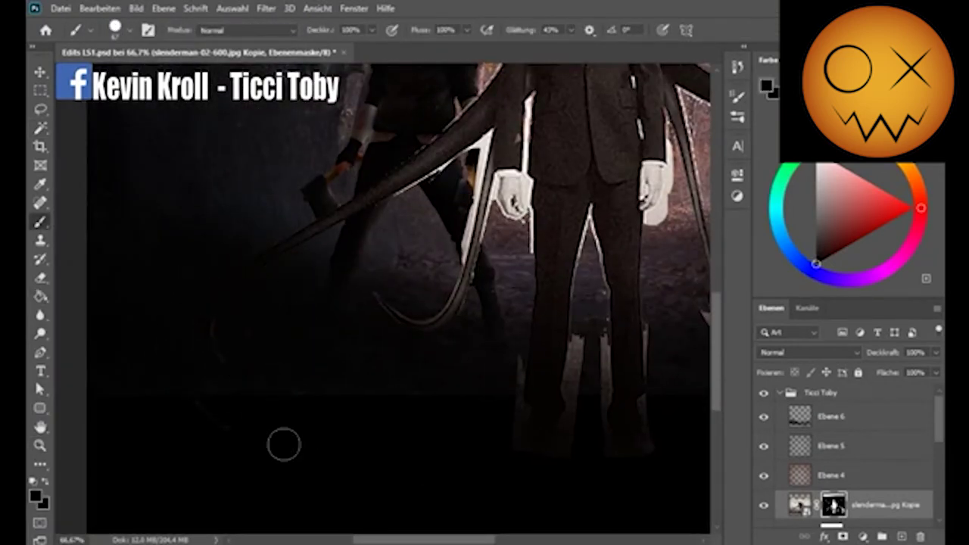
pyautogui.moveTo(283, 444); pyautogui.dragTo(359, 482)
pyautogui.rightClick(394, 302)
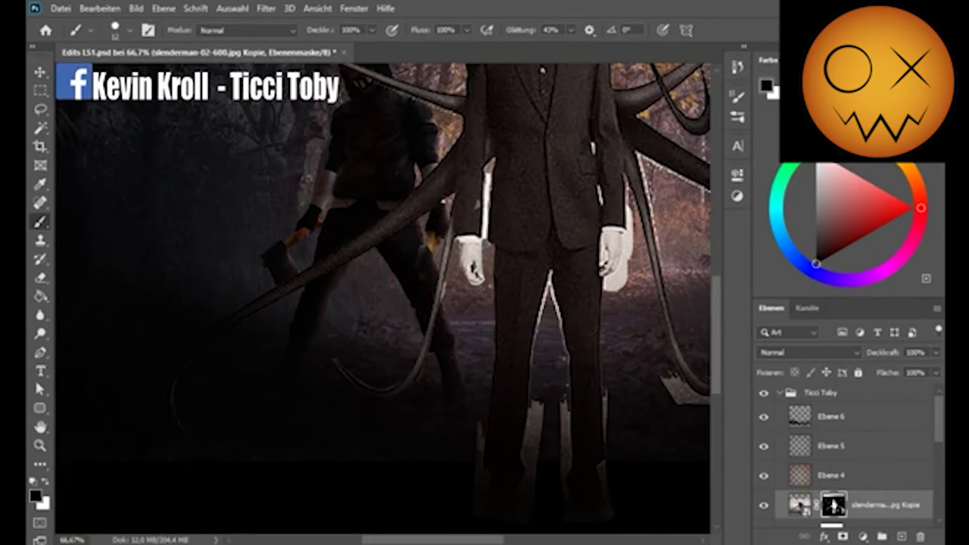
# Paint white on the mask to restore the legs, tentacles and scythe
pyautogui.press('x')
pyautogui.moveTo(554, 293)
pyautogui.mouseDown()
pyautogui.moveTo(478, 198)
pyautogui.moveTo(415, 295)
pyautogui.mouseUp()
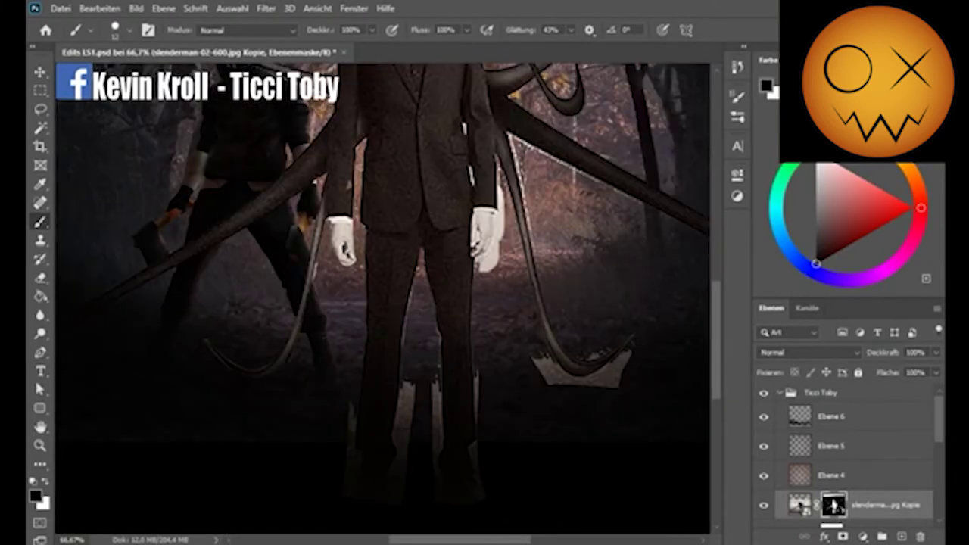
pyautogui.moveTo(488, 258); pyautogui.dragTo(397, 234)
pyautogui.rightClick(484, 313)
pyautogui.press('Escape')
pyautogui.moveTo(545, 298); pyautogui.dragTo(417, 341)
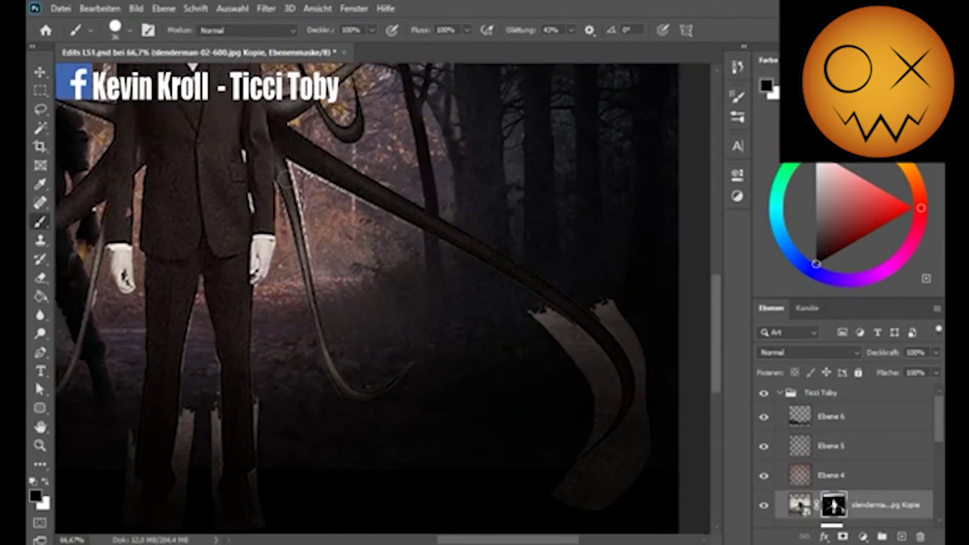
pyautogui.rightClick(295, 213)
pyautogui.press('Escape')
pyautogui.rightClick(601, 303)
pyautogui.press('Escape')
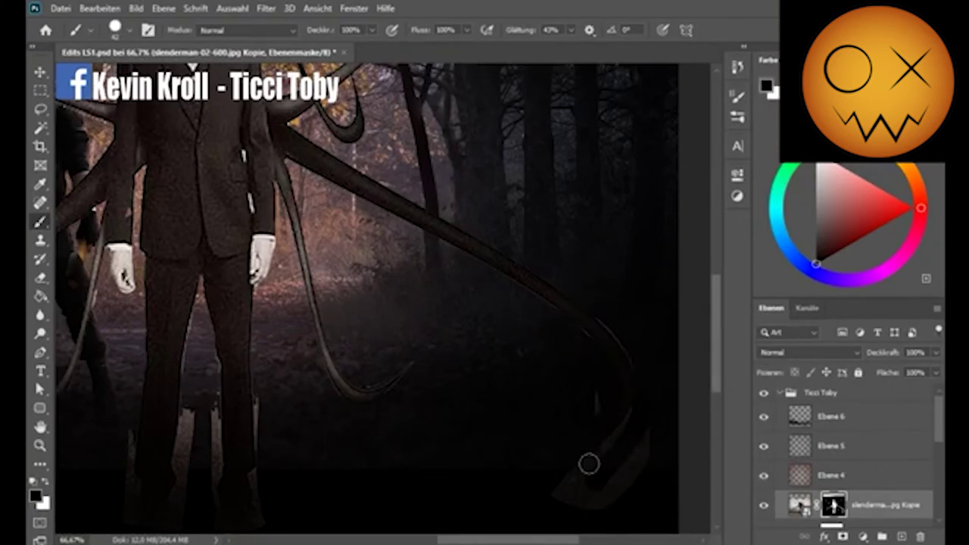
pyautogui.scroll(5, 589, 516)
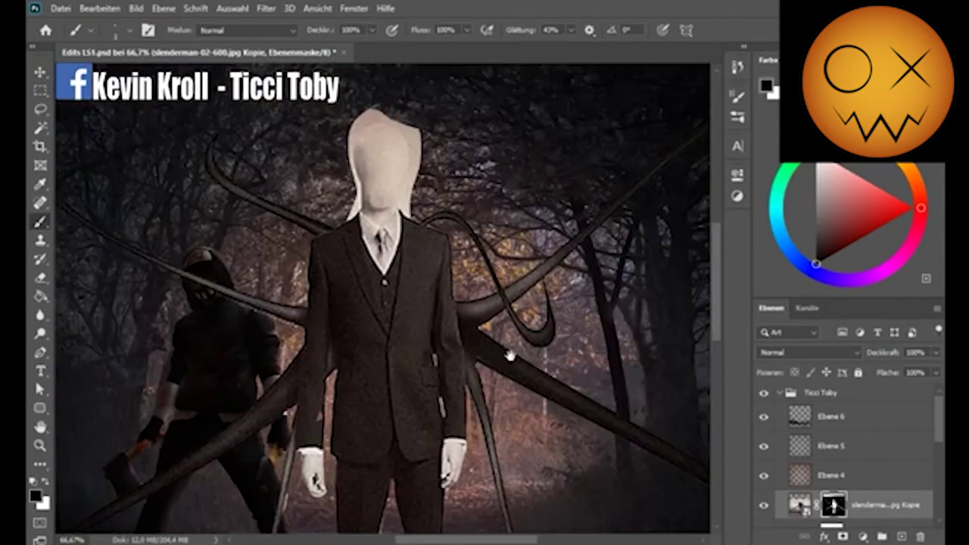
# Shrink Slenderman into the background trees, commit the transform, and toggle his visibility to check
pyautogui.rightClick(569, 145)
pyautogui.press('Escape')
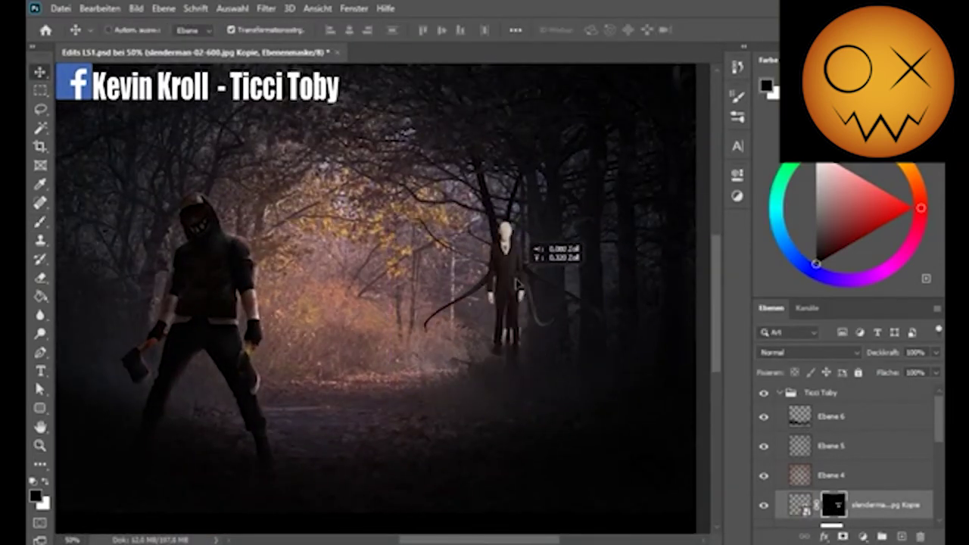
pyautogui.moveTo(517, 284)
pyautogui.mouseDown()
pyautogui.moveTo(519, 345)
pyautogui.moveTo(512, 288)
pyautogui.moveTo(515, 304)
pyautogui.mouseUp()
pyautogui.hotkey('ctrl', 't')
pyautogui.press('z')
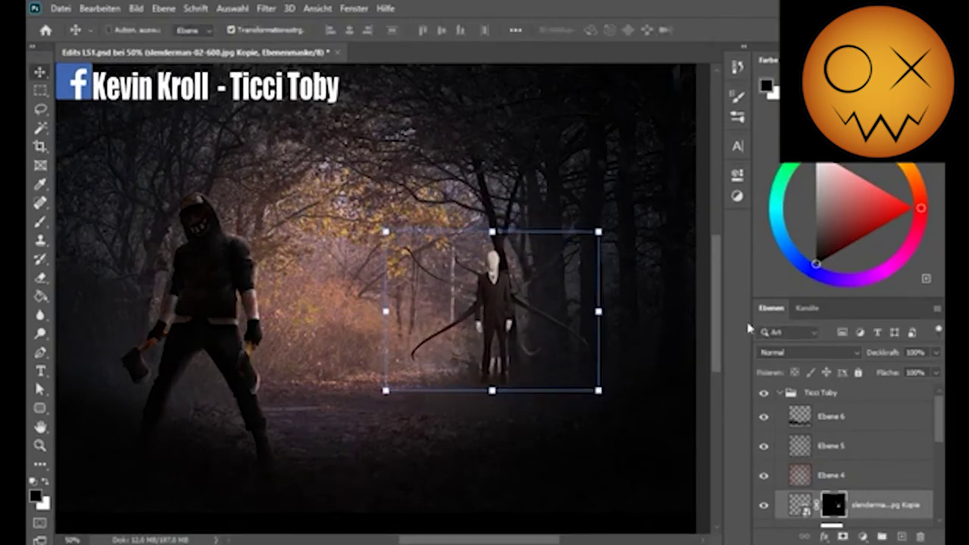
pyautogui.click(515, 304)
pyautogui.click(515, 305)
pyautogui.click(763, 504)
pyautogui.click(765, 507)
# At 32% opacity, paint Slenderman's legs back in on the mask, then restore 100% opacity
pyautogui.press('3')
pyautogui.press('2')
pyautogui.press('b')
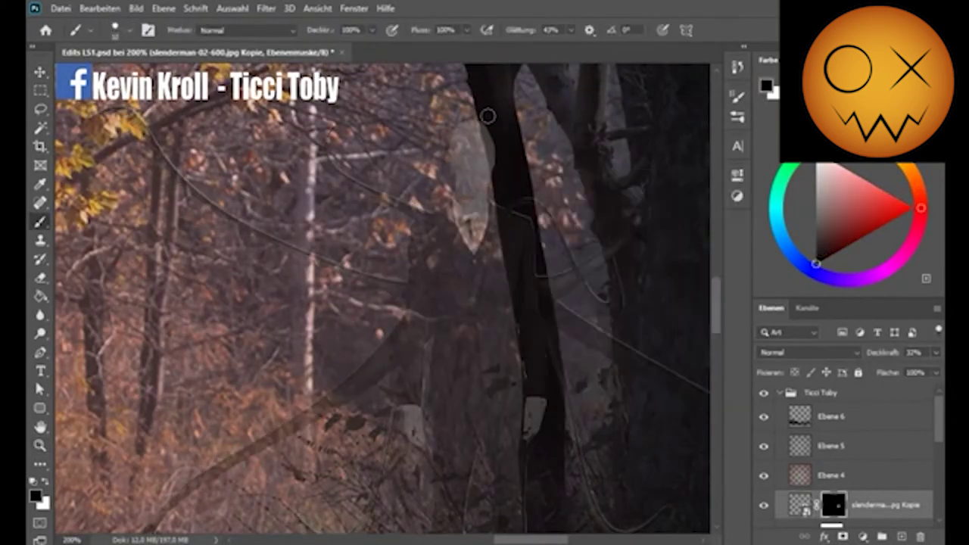
pyautogui.scroll(-3, 528, 325)
pyautogui.scroll(-2, 493, 359)
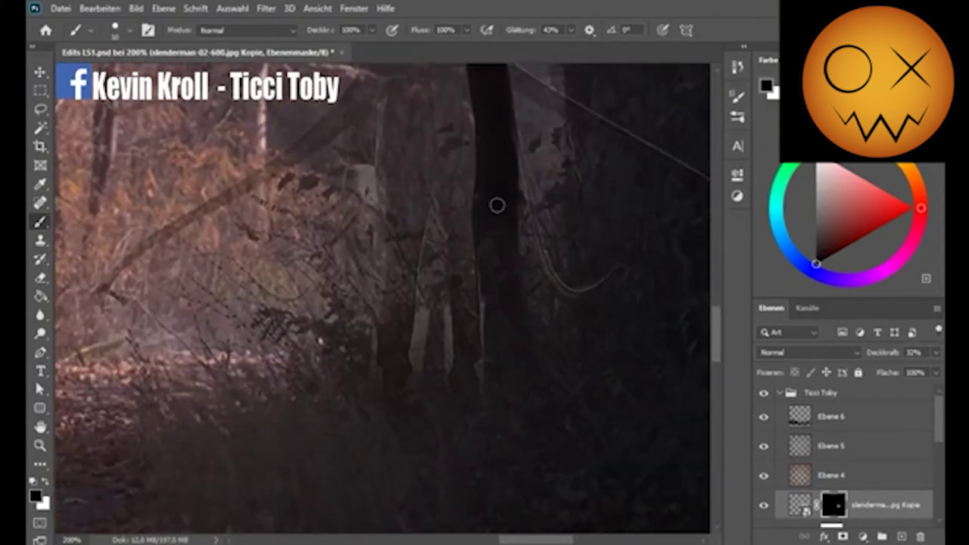
pyautogui.press('x')
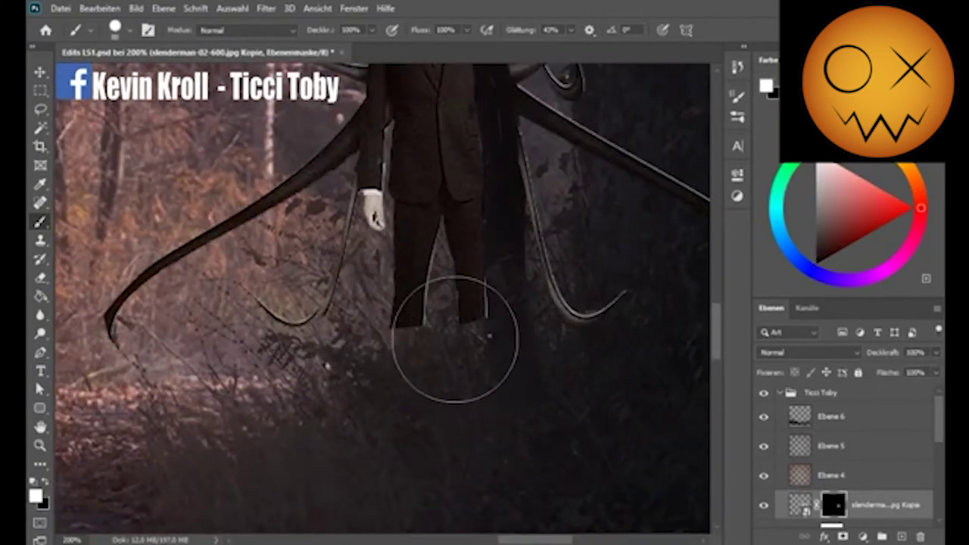
pyautogui.moveTo(454, 326); pyautogui.dragTo(436, 418)
pyautogui.press('0')
pyautogui.press('x')
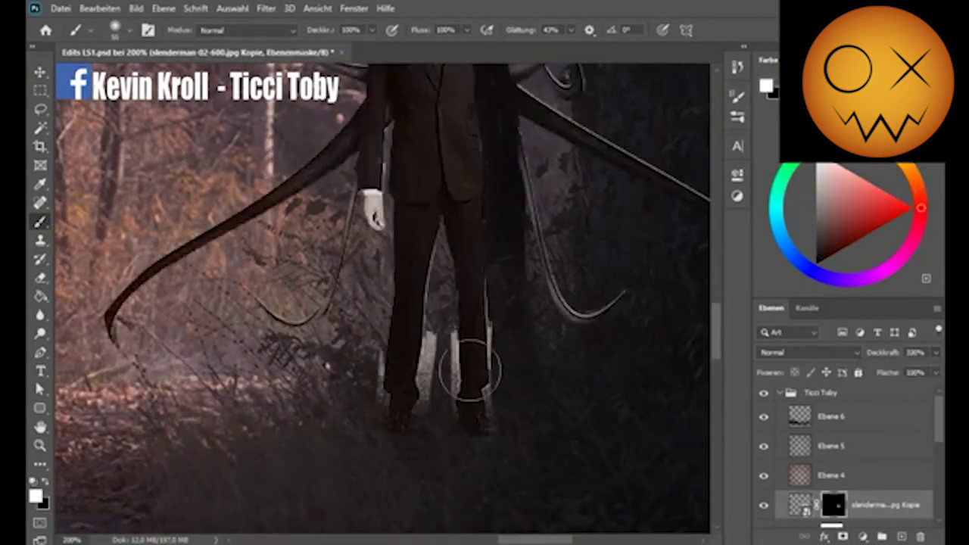
# Group the Slenderman layer into Gruppe 1 and give the group a white mask
pyautogui.hotkey('ctrl', 'g')
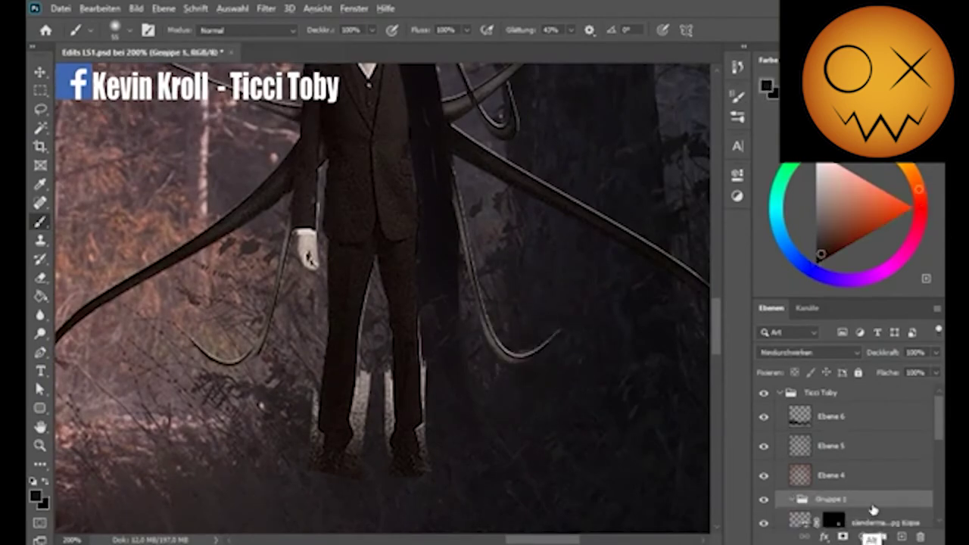
pyautogui.click(842, 536)
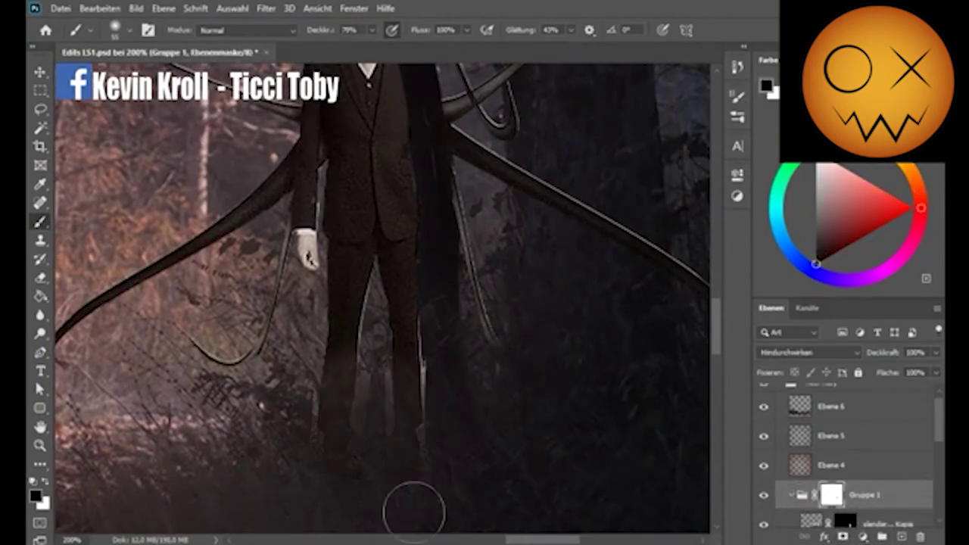
pyautogui.hscroll(-3, 530, 401)
pyautogui.scroll(2, 519, 385)
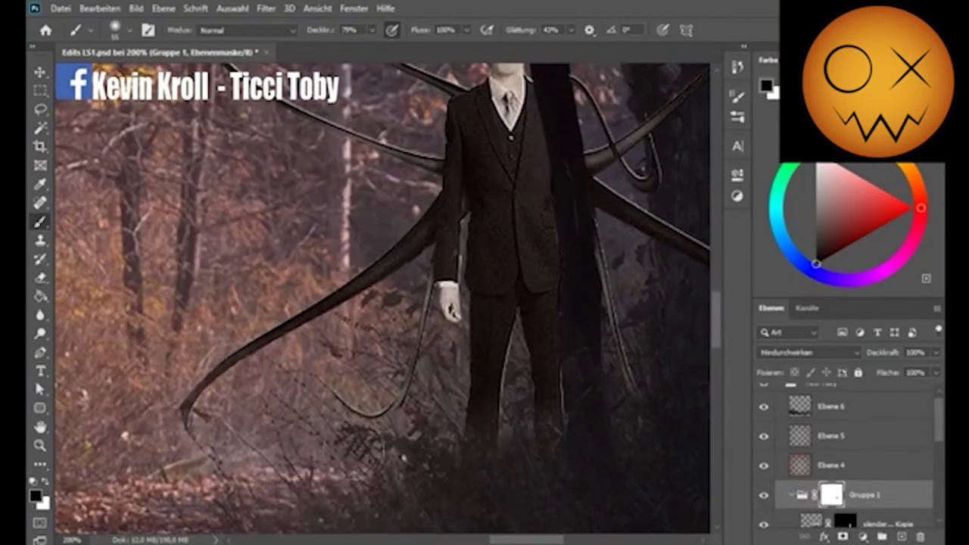
pyautogui.scroll(5, 352, 445)
pyautogui.hscroll(5, 616, 292)
pyautogui.scroll(-5, 616, 292)
# Adjust brush settings on the Slenderman copy's mask, then select Gruppe 1
pyautogui.click(845, 522)
pyautogui.rightClick(381, 309)
pyautogui.doubleClick(457, 444)
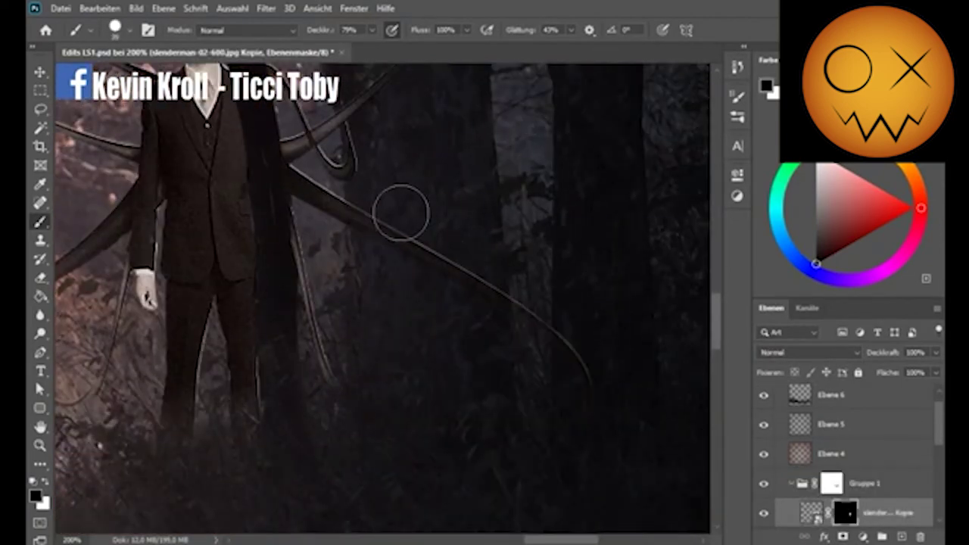
pyautogui.scroll(5, 500, 265)
pyautogui.hscroll(3, 568, 219)
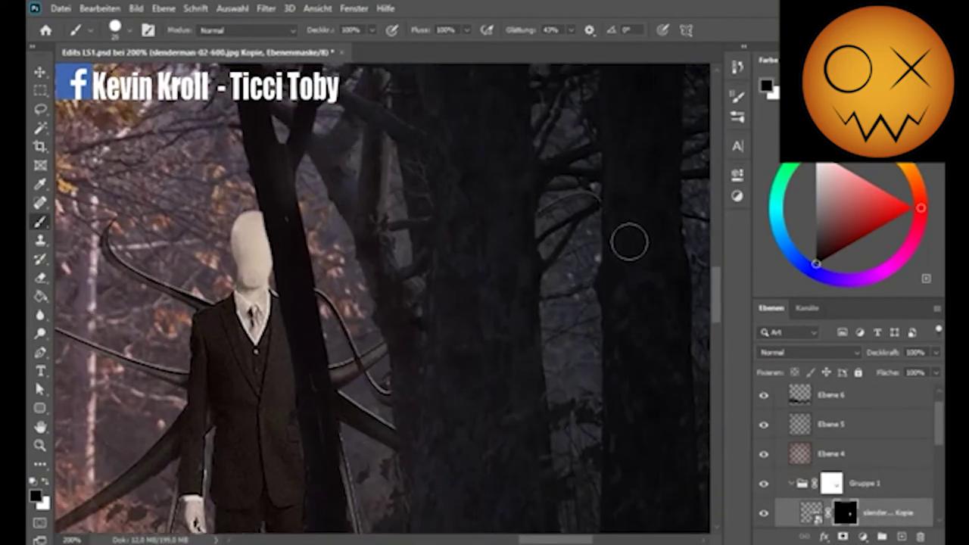
pyautogui.hscroll(-5, 627, 237)
pyautogui.click(813, 484)
pyautogui.click(806, 521)
# Add a Brightness/Contrast adjustment clipped to Slenderman only
pyautogui.click(738, 175)
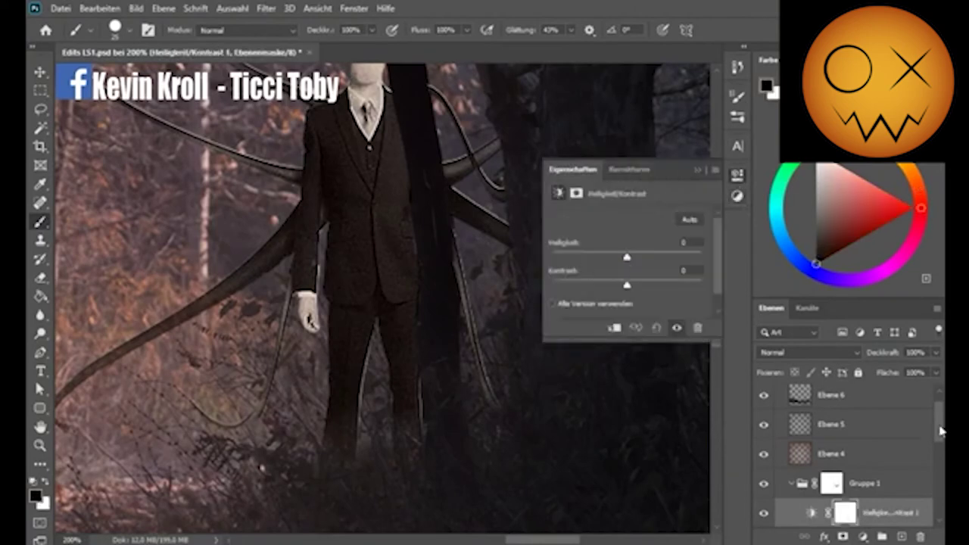
pyautogui.hotkey('ctrl', 'alt', 'g')
pyautogui.press('z')
pyautogui.hotkey('ctrl', '-')
pyautogui.hotkey('ctrl', '-')
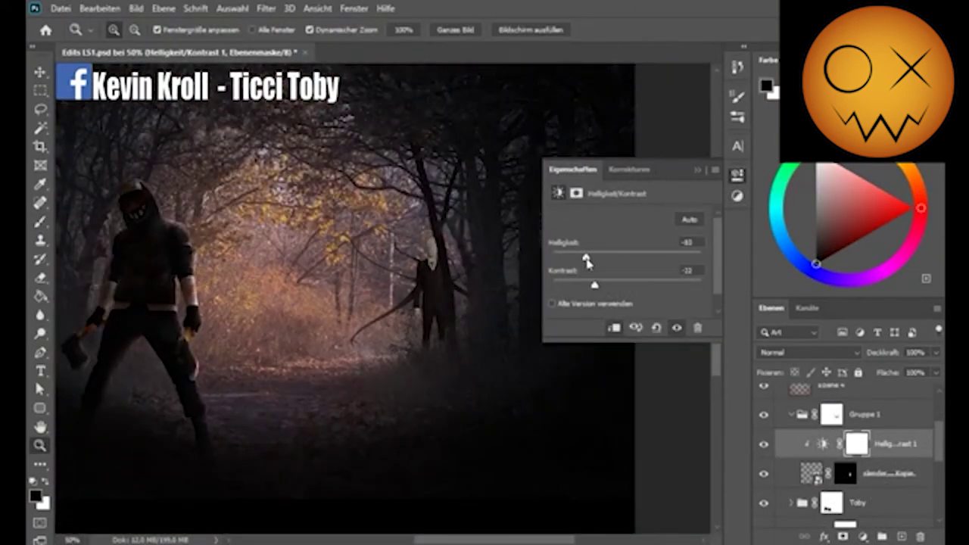
pyautogui.click(739, 196)
# Move Slenderman slightly down and right with Free Transform
pyautogui.click(889, 473)
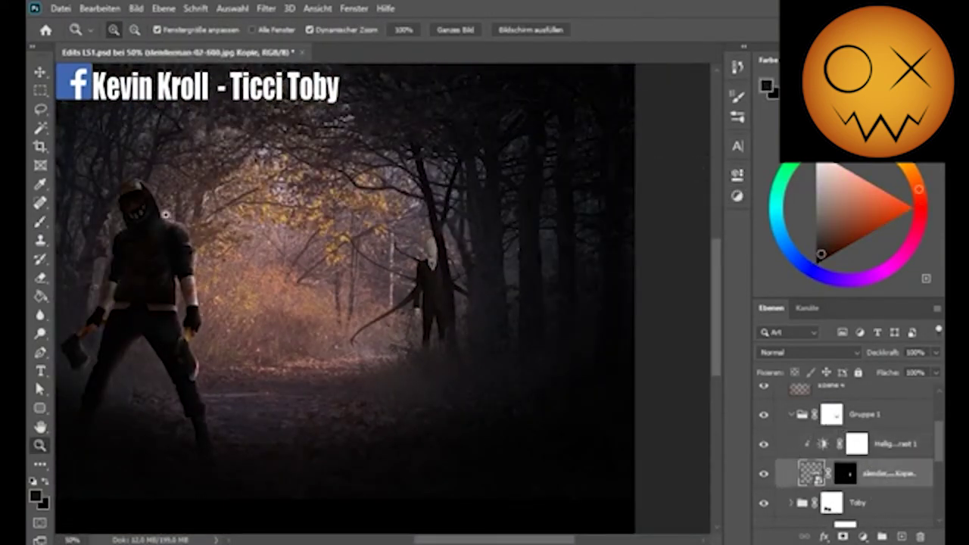
pyautogui.hotkey('ctrl', 't')
pyautogui.moveTo(420, 227); pyautogui.dragTo(446, 261)
pyautogui.click(856, 444)
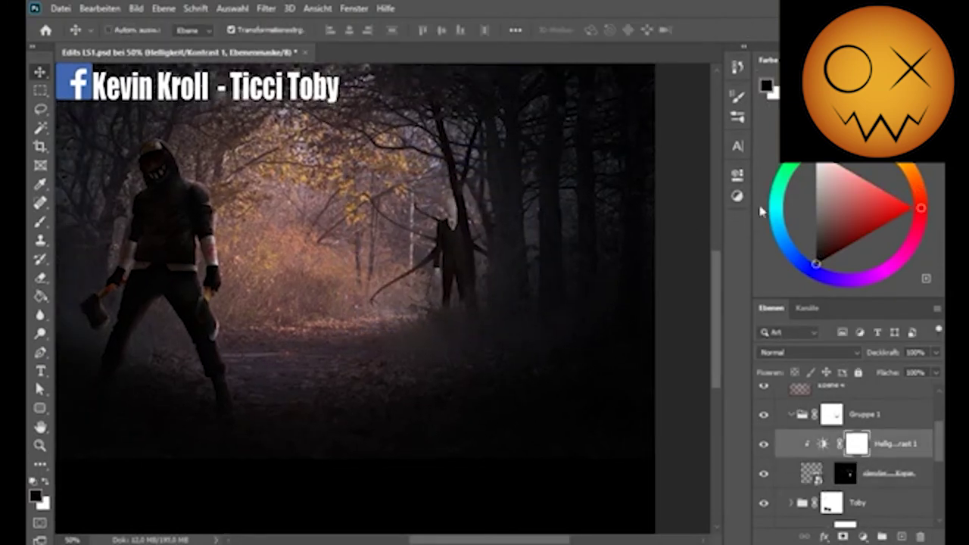
# Duplicate the Brightness/Contrast adjustment and set the Slenderman copy to Normal mode, 72% opacity
pyautogui.click(737, 195)
pyautogui.hotkey('ctrl', 'j')
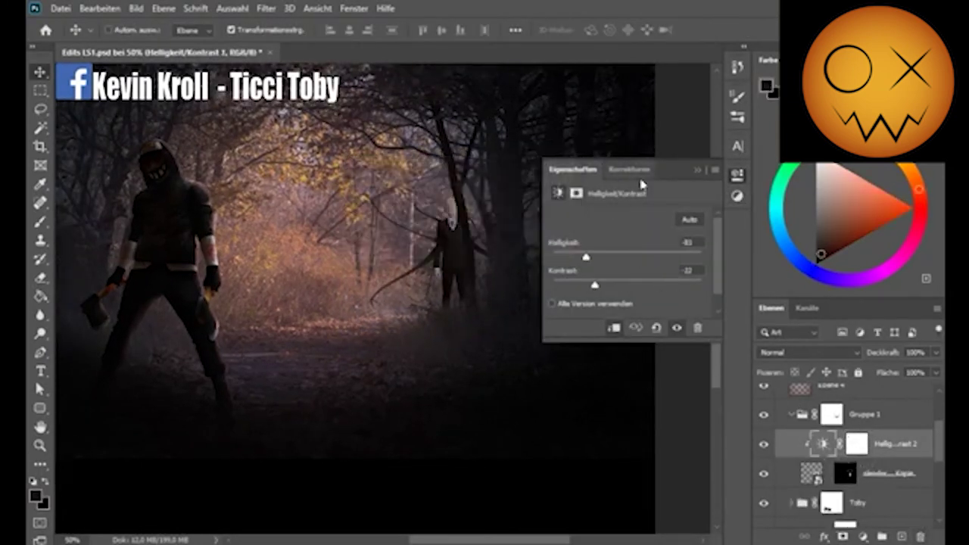
pyautogui.click(629, 169)
pyautogui.click(886, 473)
pyautogui.click(808, 352)
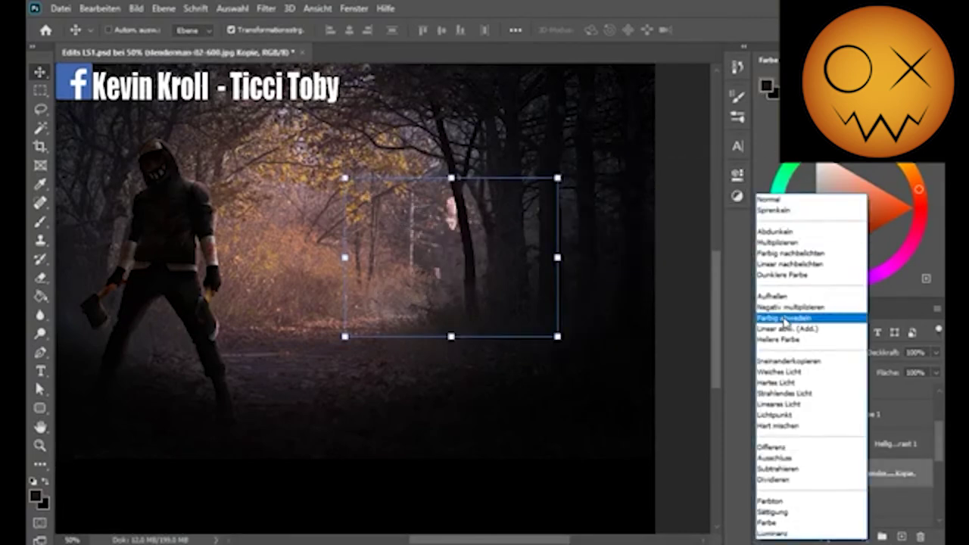
pyautogui.click(935, 352)
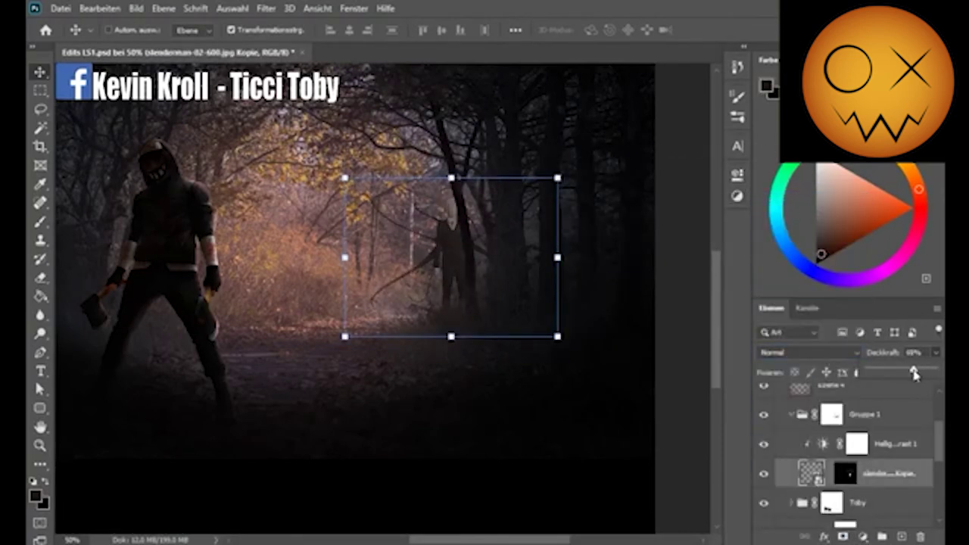
pyautogui.click(870, 445)
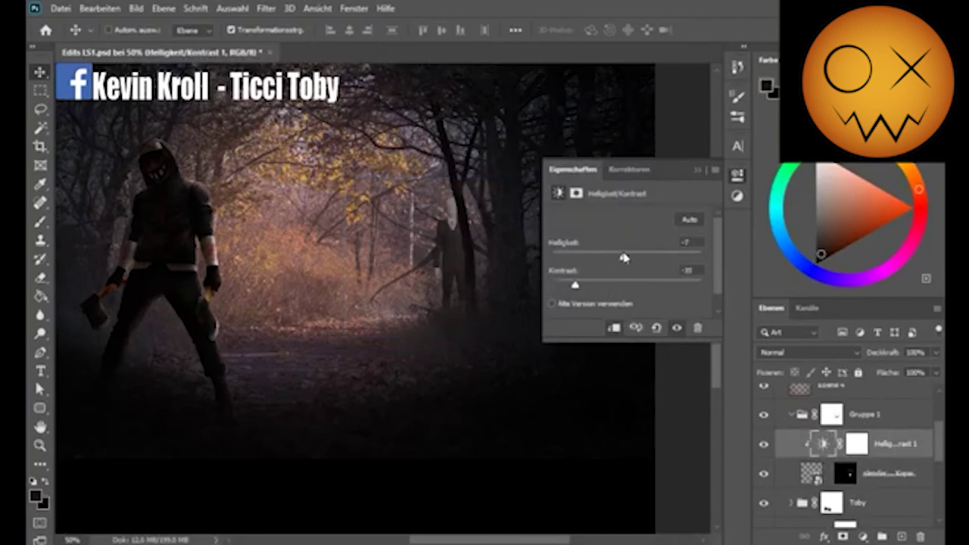
pyautogui.click(698, 172)
pyautogui.hotkey('alt', '[')
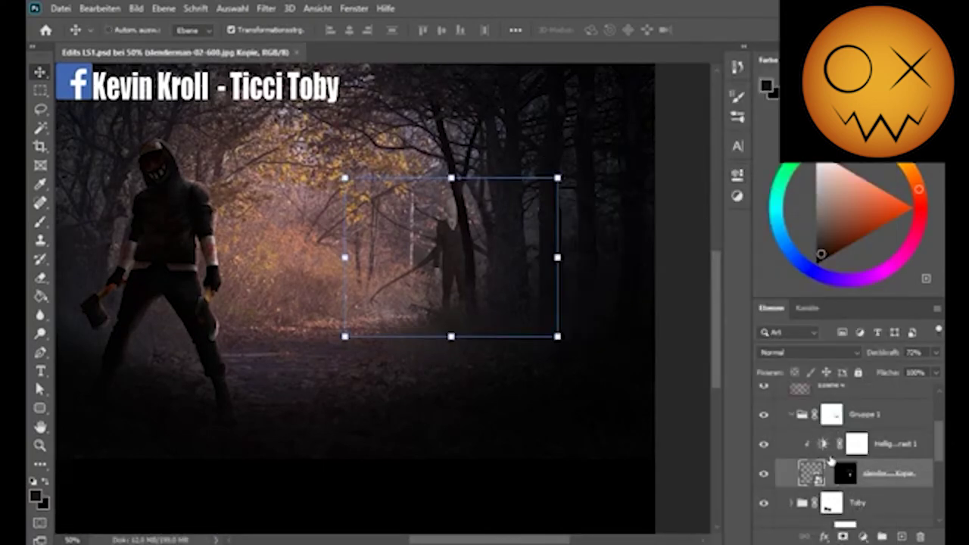
pyautogui.press('w')
pyautogui.click(429, 289)
# Clear the selection and add a new layer Ebene 7 in Aufhellen blend mode
pyautogui.click(536, 29)
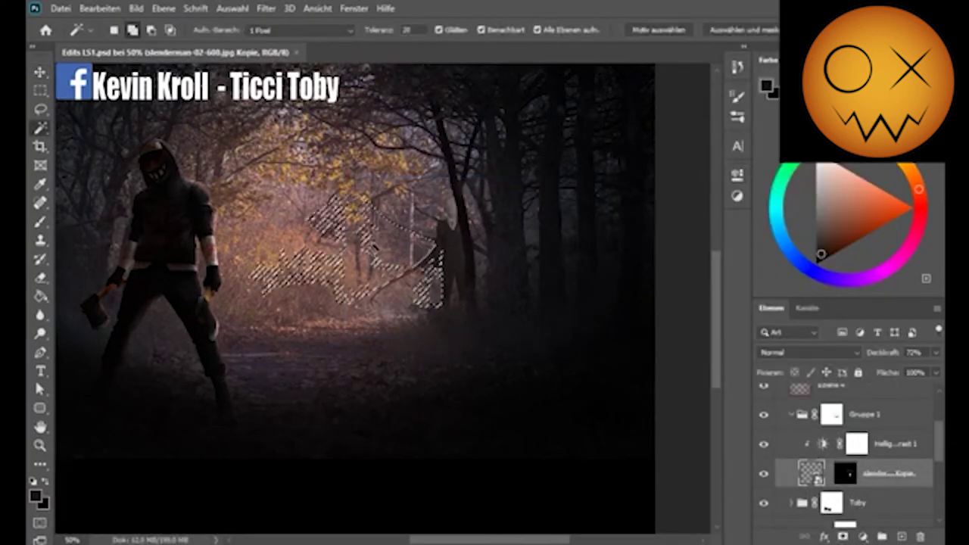
pyautogui.hotkey('ctrl', 'd')
pyautogui.click(900, 535)
pyautogui.press('b')
pyautogui.scroll(3, 438, 219)
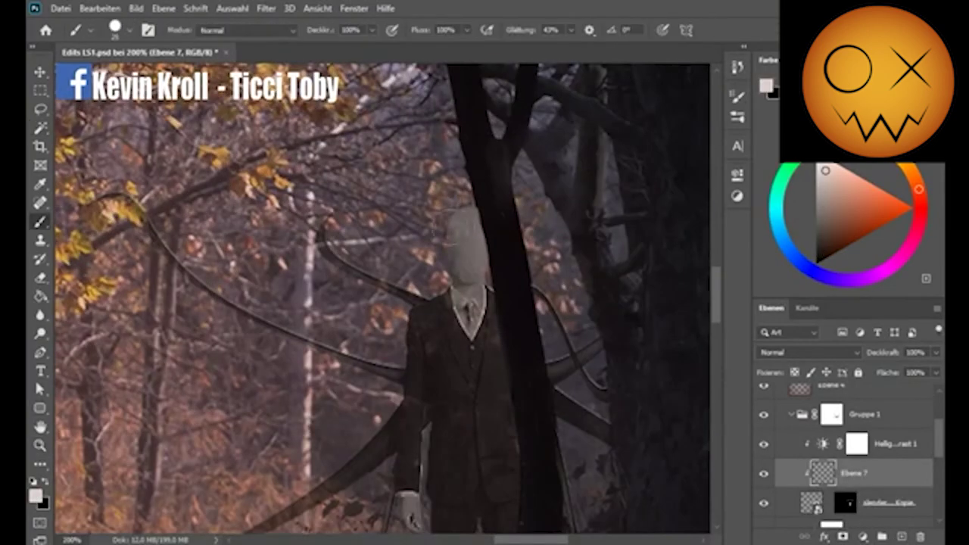
pyautogui.click(808, 352)
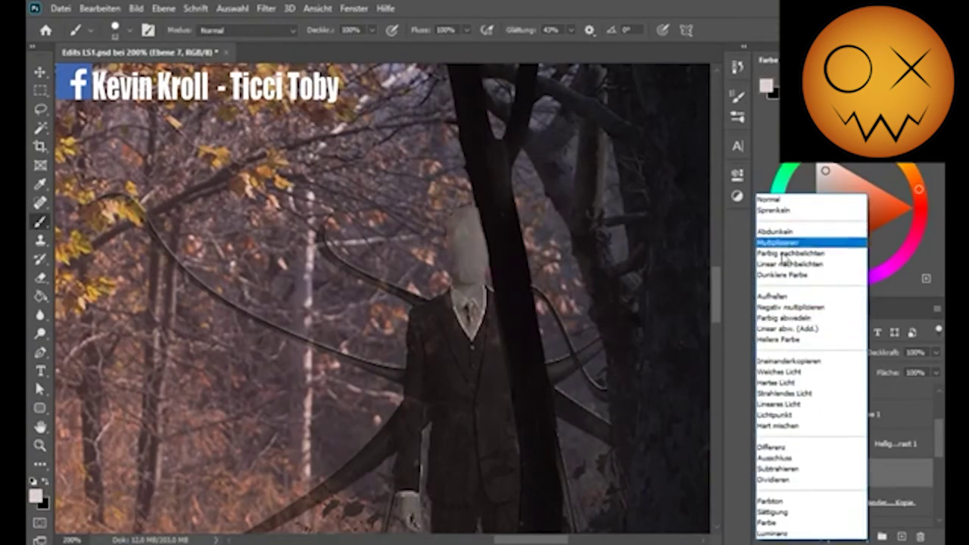
pyautogui.click(772, 296)
# Paint light pink at 70% brush opacity, erase excess, and continue on Ebene 8
pyautogui.press('7')
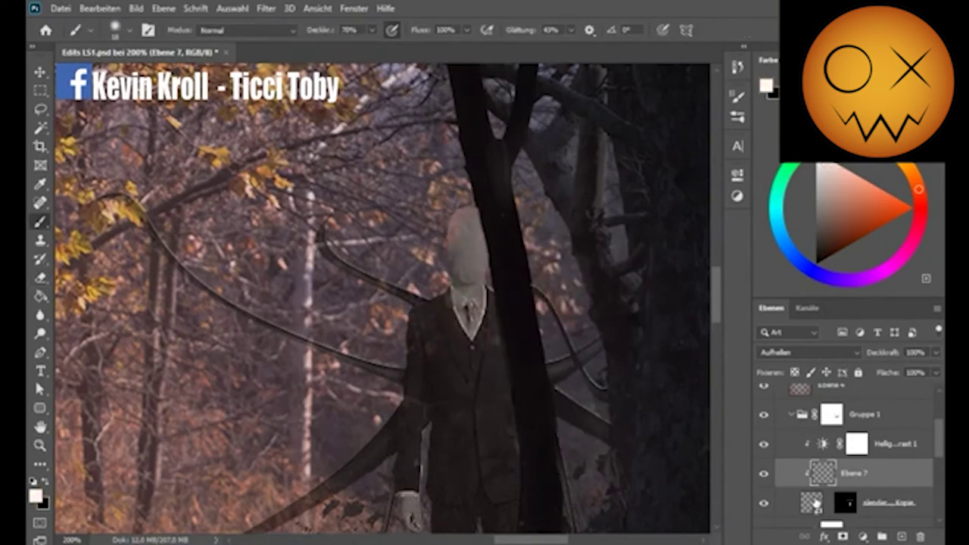
pyautogui.click(814, 502)
pyautogui.click(854, 473)
pyautogui.keyDown('alt'); pyautogui.click(399, 347); pyautogui.keyUp('alt')
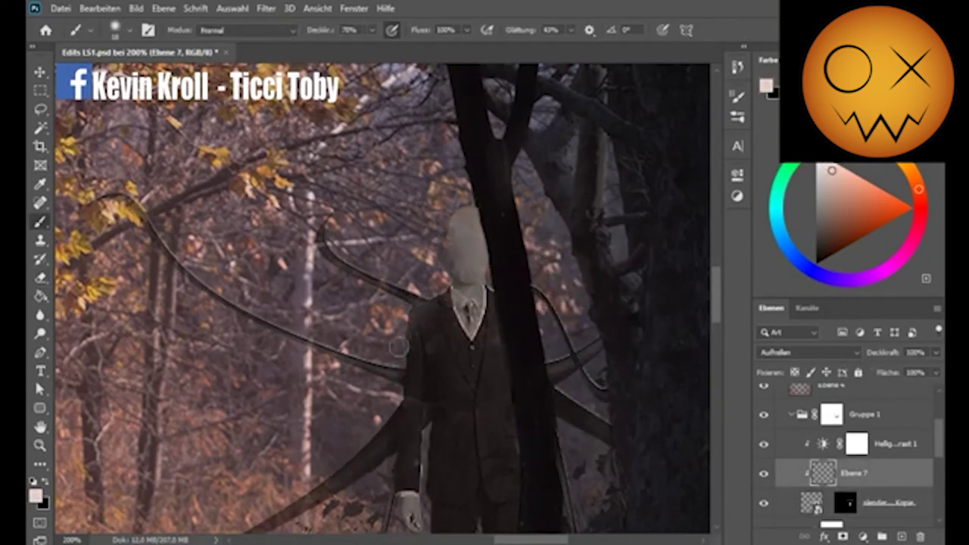
pyautogui.scroll(-3, 399, 346)
pyautogui.press('e')
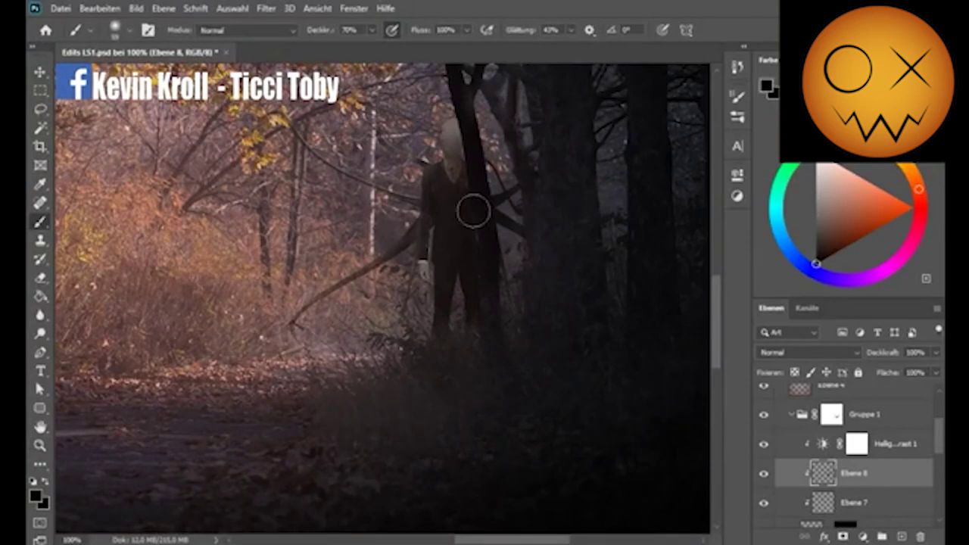
pyautogui.rightClick(560, 189)
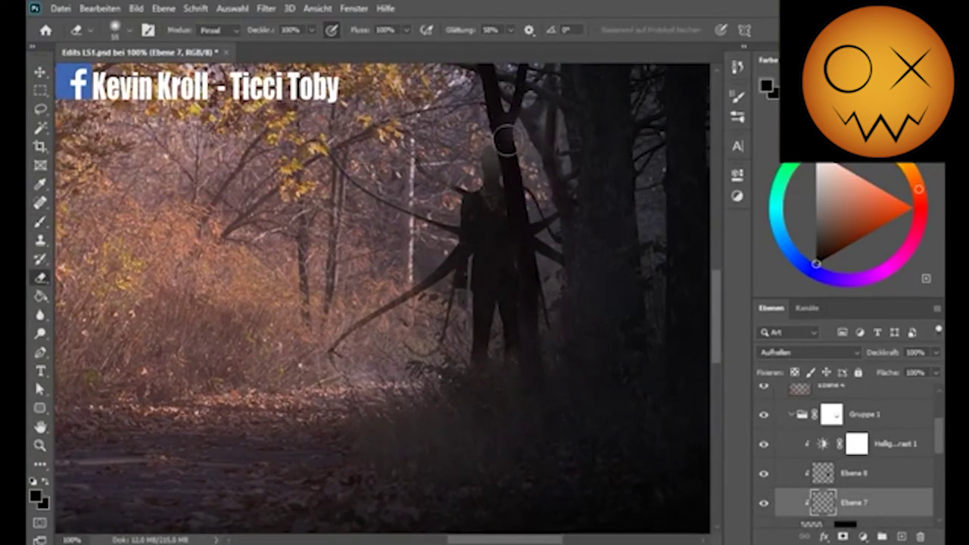
pyautogui.press('b')
pyautogui.hotkey('alt', ']')
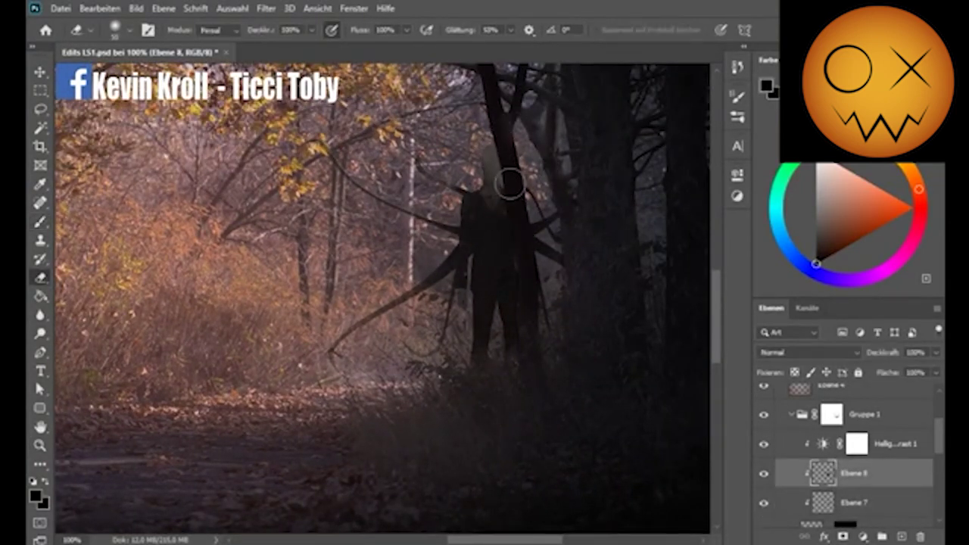
# Zoom out to view the whole image
pyautogui.press('z')
pyautogui.keyDown('alt'); pyautogui.click(384, 439); pyautogui.keyUp('alt')
pyautogui.keyDown('alt'); pyautogui.click(383, 439); pyautogui.keyUp('alt')
# Save the document, then select Ebene 6 with a dark red brush for the edges
pyautogui.hotkey('ctrl', 's')
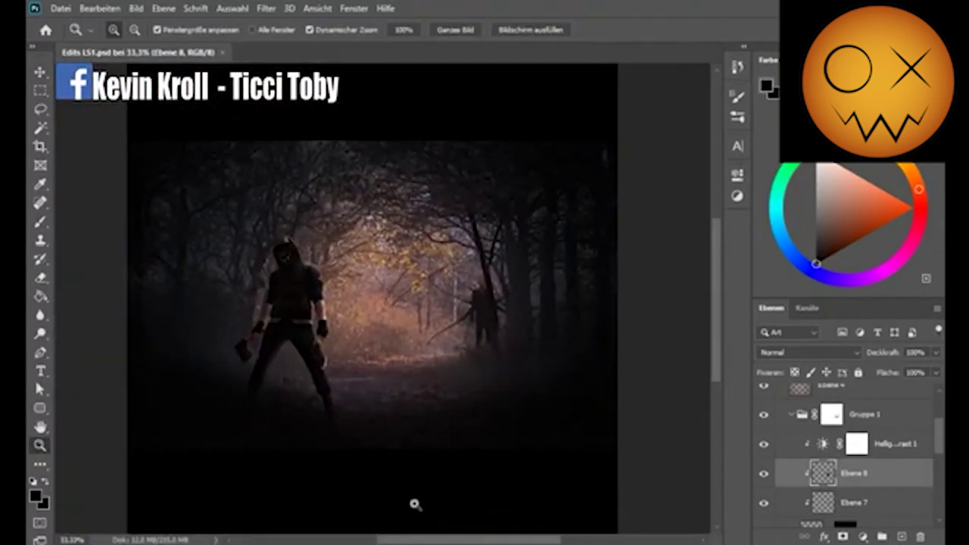
pyautogui.keyDown('alt'); pyautogui.click(415, 504); pyautogui.keyUp('alt')
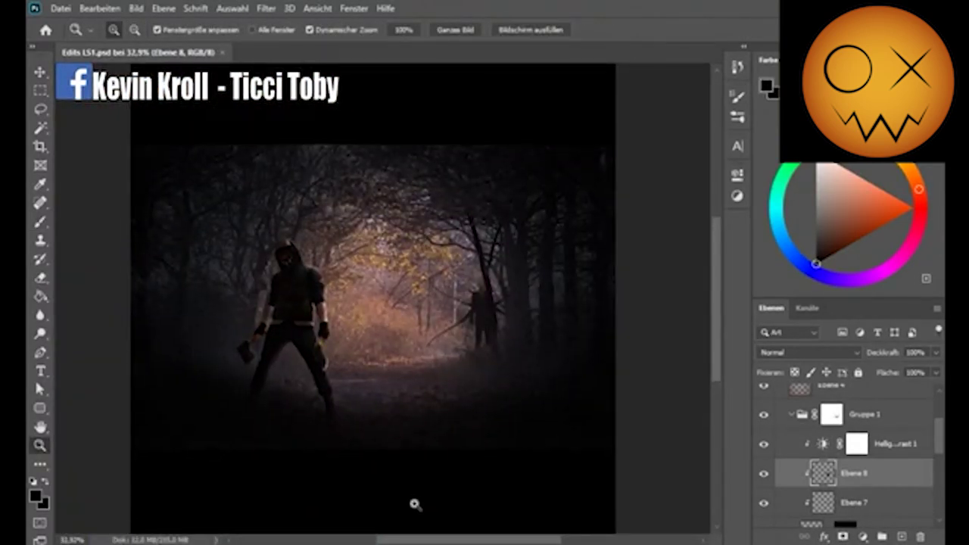
pyautogui.scroll(2, 937, 415)
pyautogui.scroll(2, 937, 415)
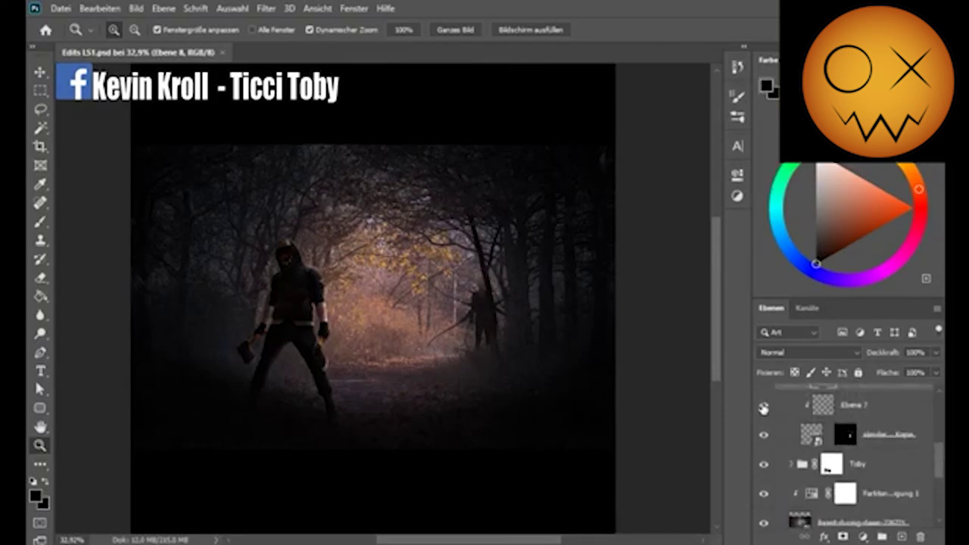
pyautogui.scroll(2, 936, 414)
pyautogui.click(893, 415)
pyautogui.click(827, 250)
pyautogui.press('b')
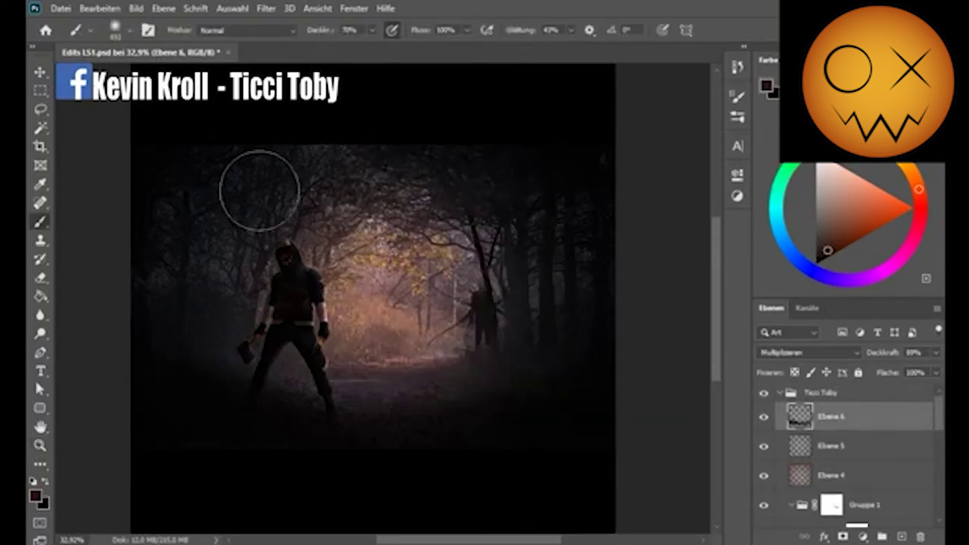